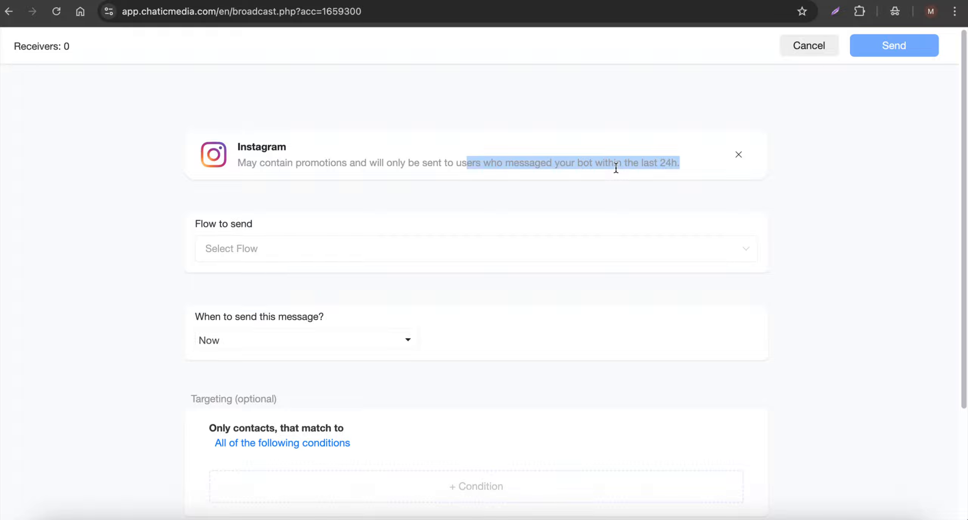
- Open the Messenger & Instagram Broadcasts Guidelines article in the Help Center
click(482, 198)
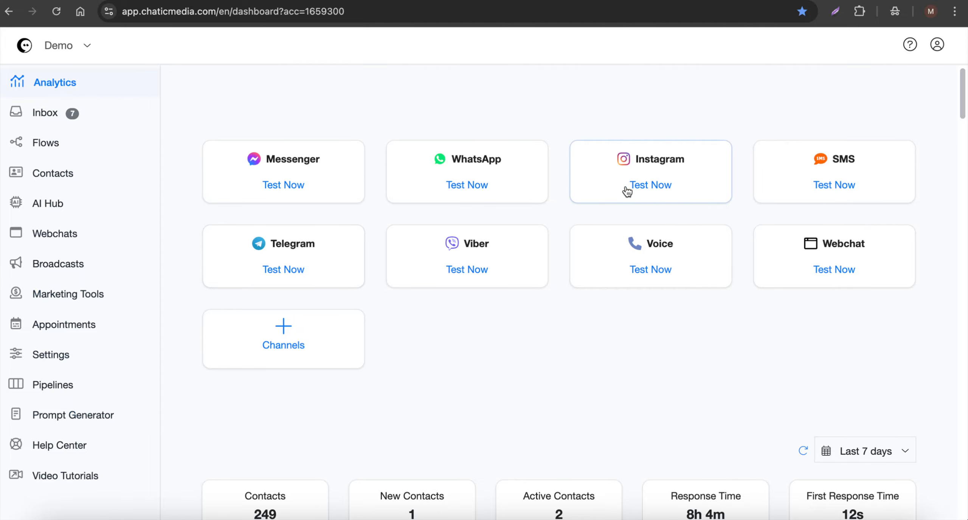
click(60, 447)
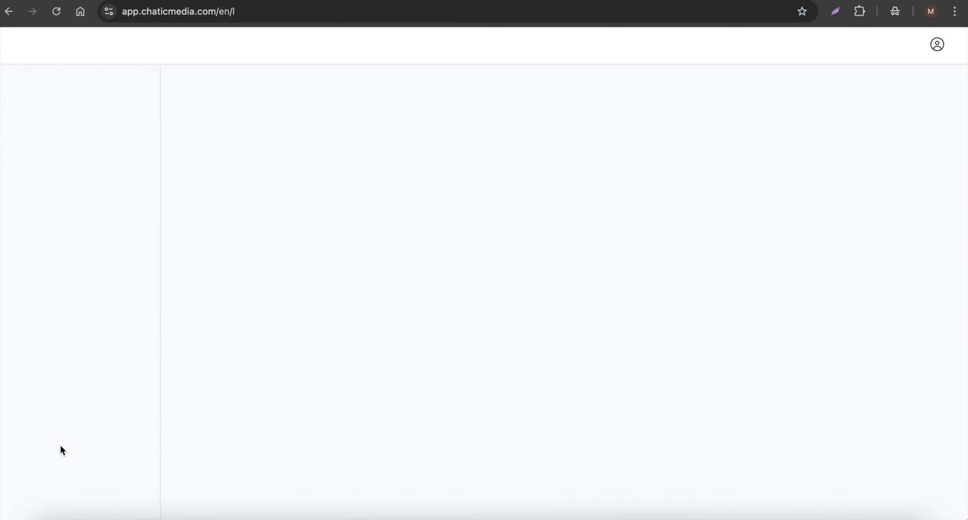
scroll(332, 296, down, 5)
scroll(331, 296, down, 20)
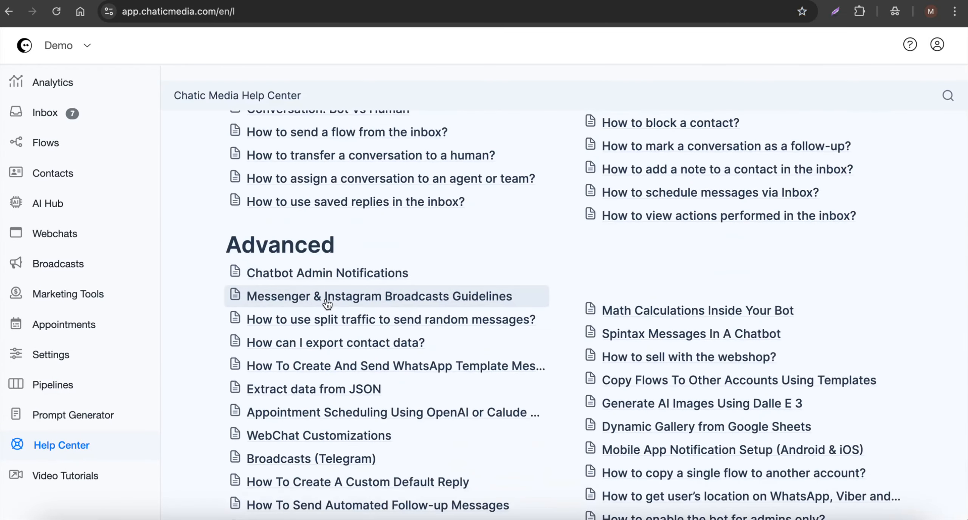
click(345, 296)
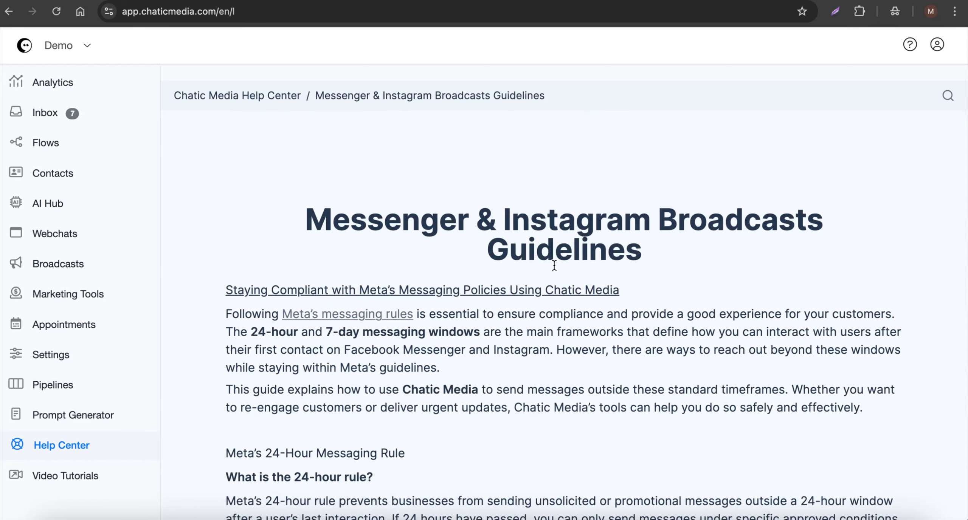
- Read the article's explanation of Meta's 24-hour messaging rule and highlight the key passage and the word Messenger in the title
scroll(383, 316, down, 5)
scroll(383, 317, down, 2)
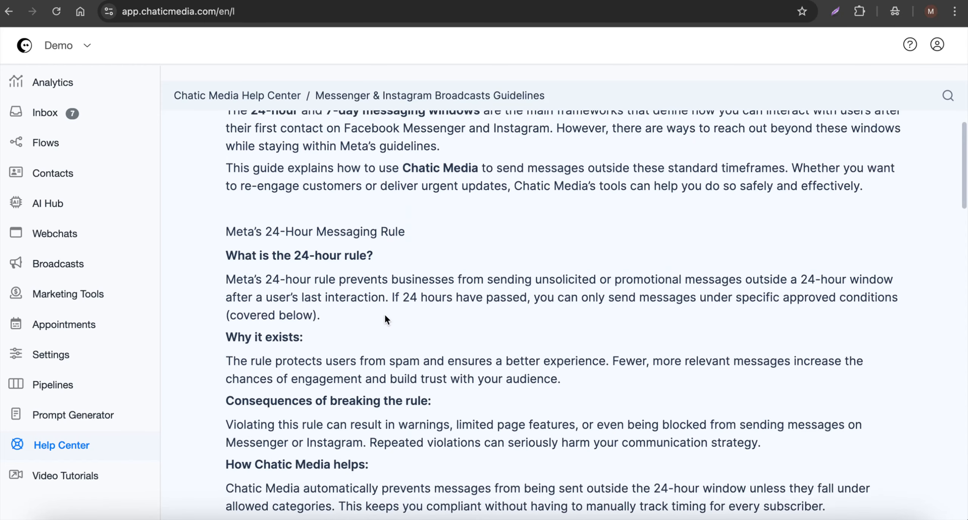
drag(220, 254, 919, 304)
scroll(478, 355, up, 6)
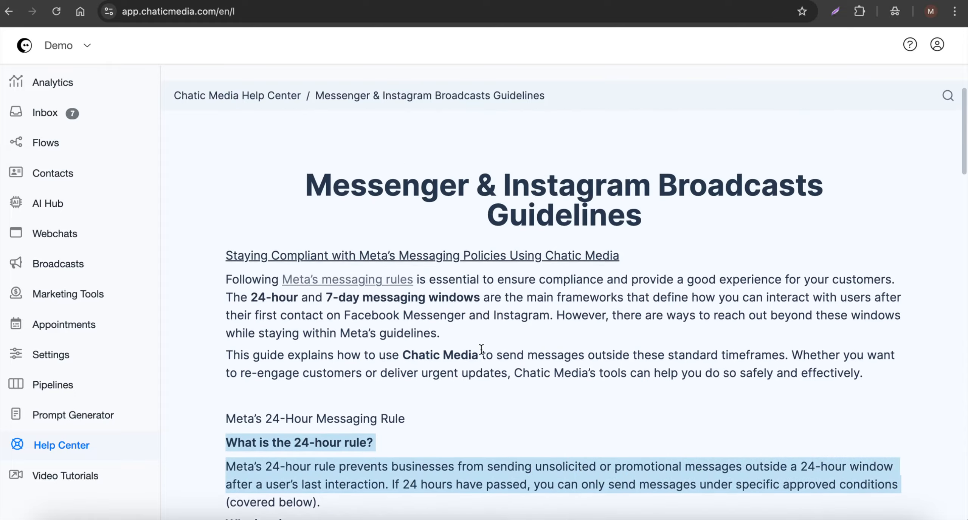
drag(280, 208, 471, 213)
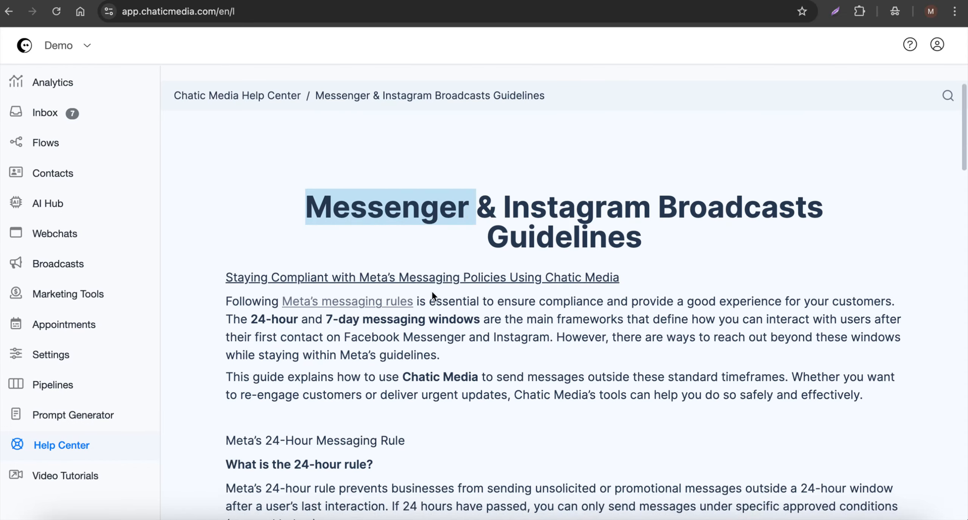
- Examine the message tags section, highlighting non-promotional messages, the Post-Purchase Update Tag with its example, and the Confirmed Event Update Tag
scroll(431, 290, down, 10)
scroll(432, 291, down, 15)
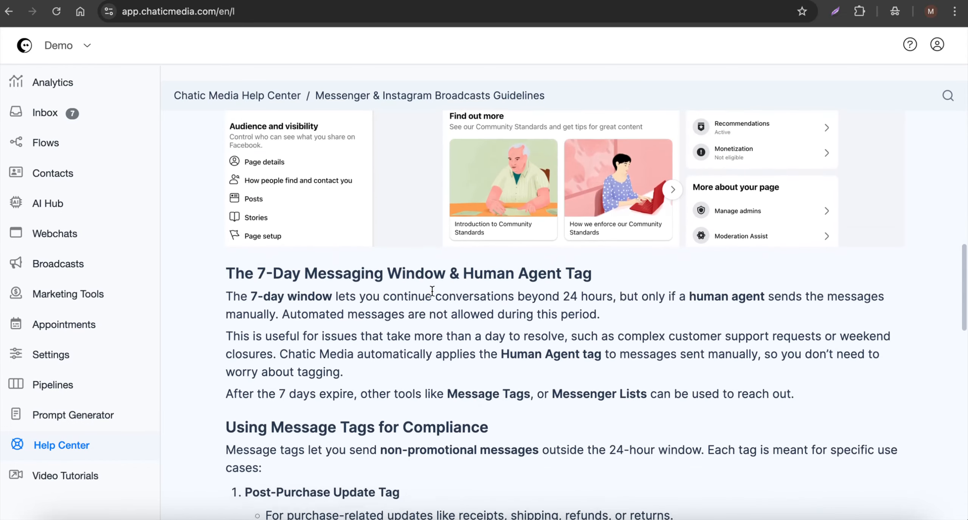
scroll(432, 291, up, 1)
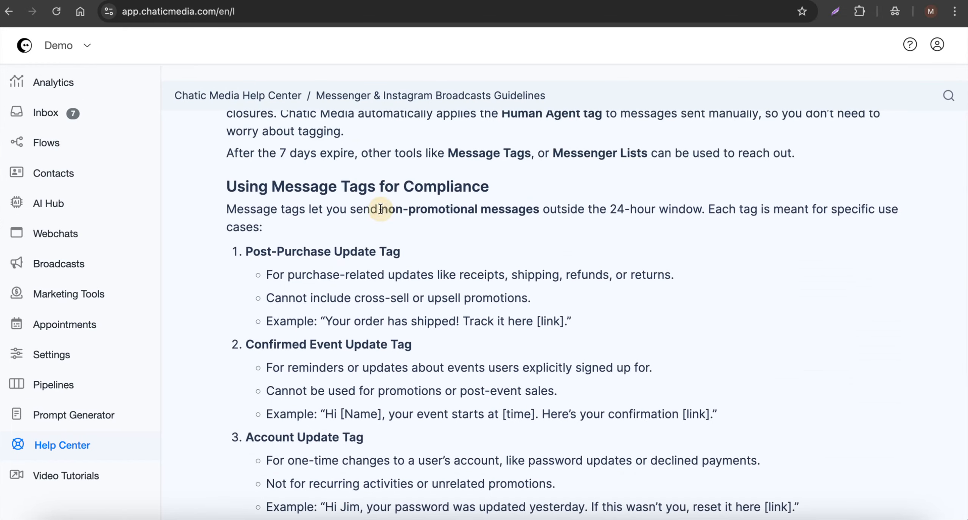
drag(380, 207, 542, 206)
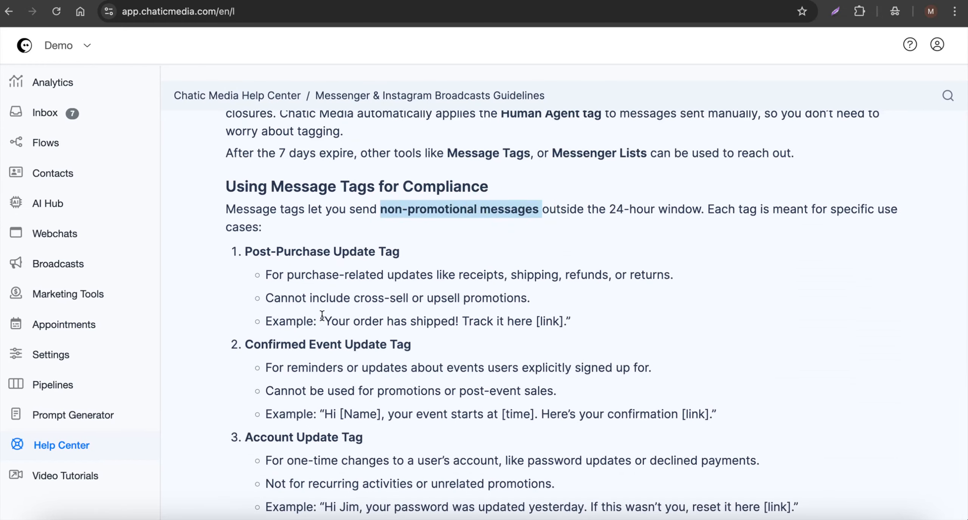
scroll(320, 310, down, 2)
drag(236, 178, 454, 190)
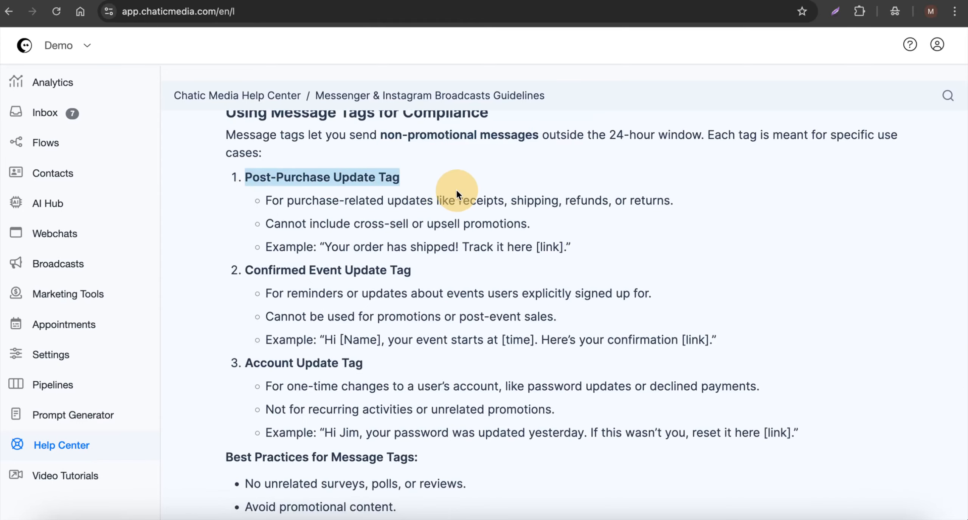
scroll(424, 289, up, 1)
click(374, 253)
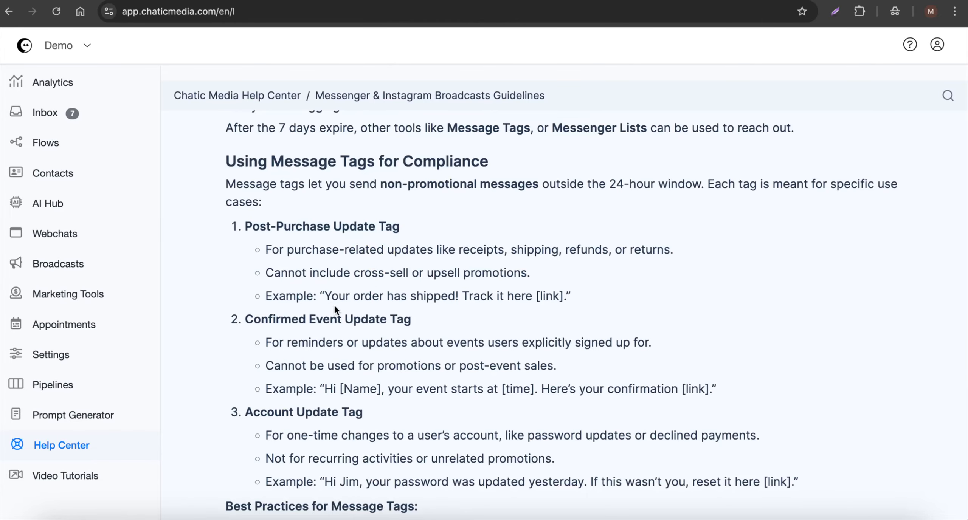
drag(307, 296, 521, 296)
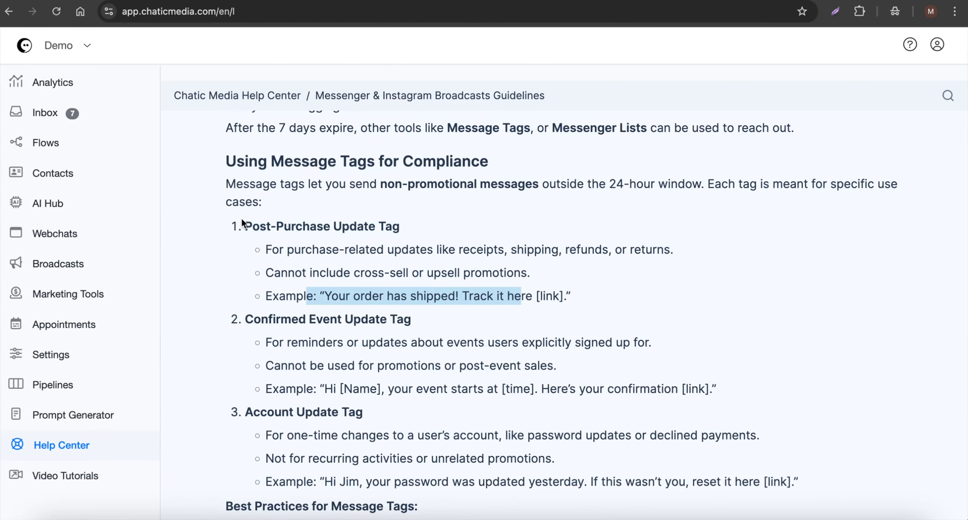
drag(242, 223, 400, 225)
scroll(278, 267, down, 2)
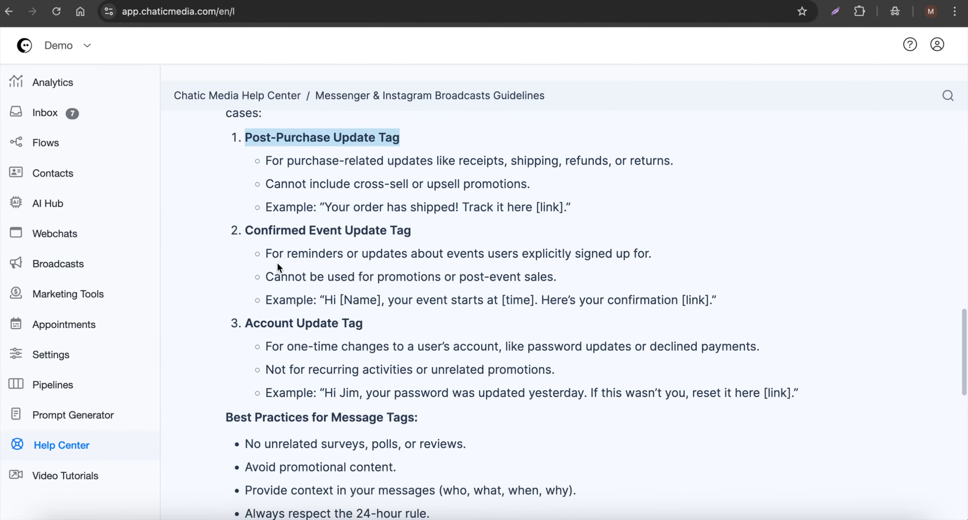
drag(252, 231, 344, 232)
scroll(366, 382, down, 2)
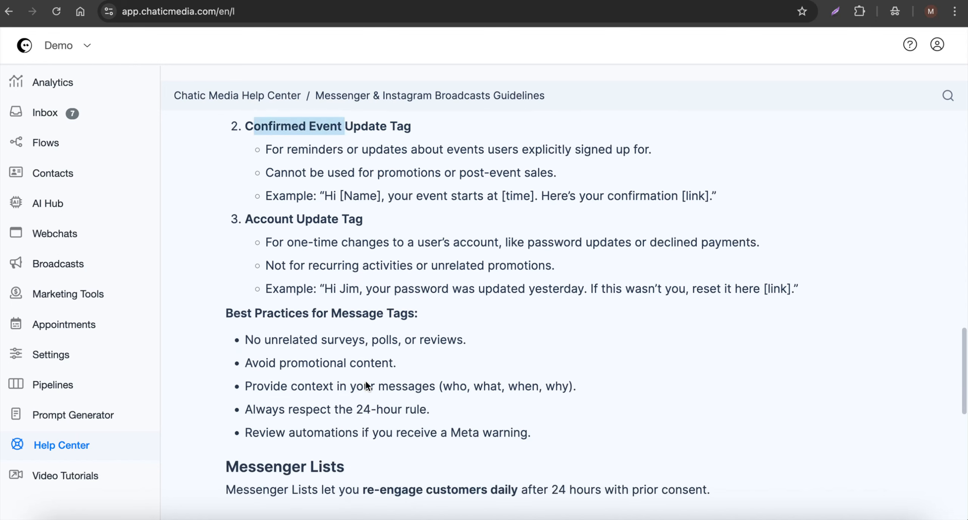
- Review the Messenger Lists section, highlighting its heading and consent condition, and read through to the Key Takeaways
scroll(365, 381, down, 10)
scroll(366, 381, up, 3)
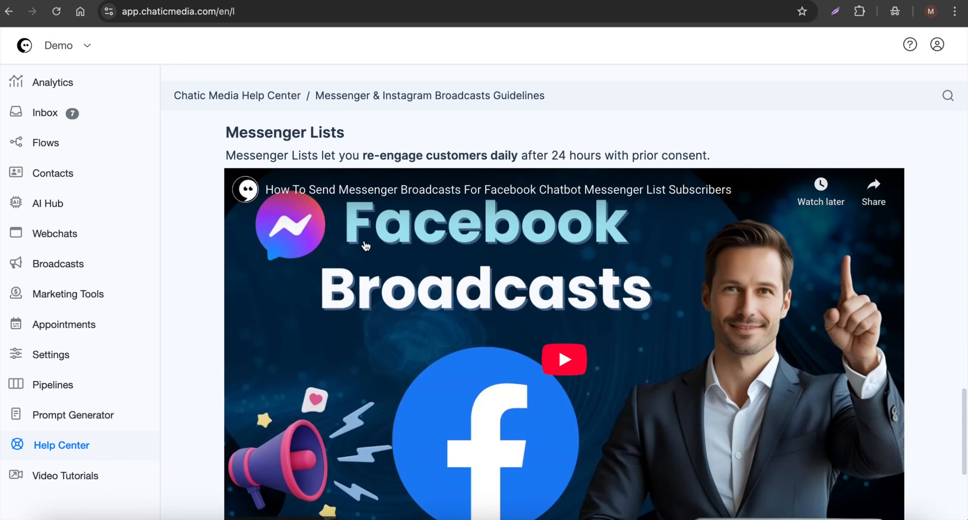
scroll(366, 247, up, 1)
drag(227, 185, 401, 199)
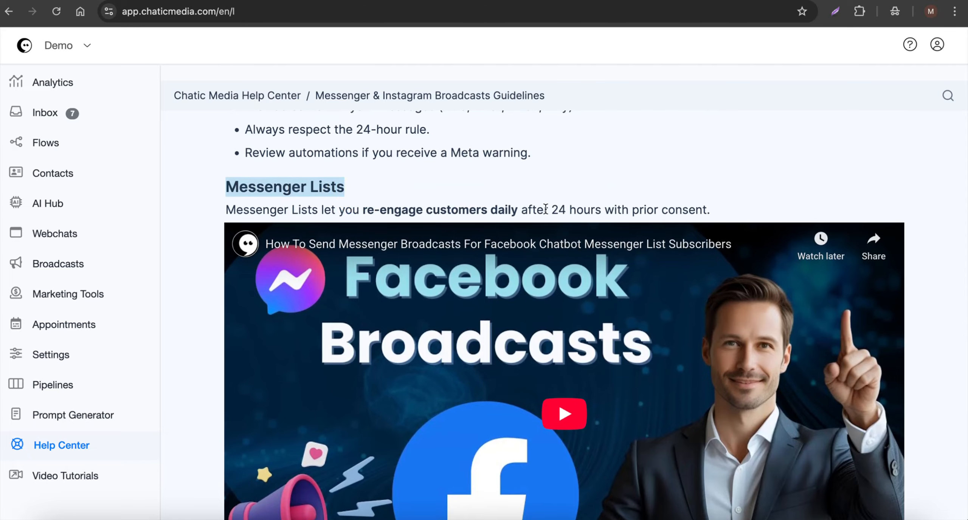
drag(489, 209, 709, 209)
scroll(481, 355, down, 5)
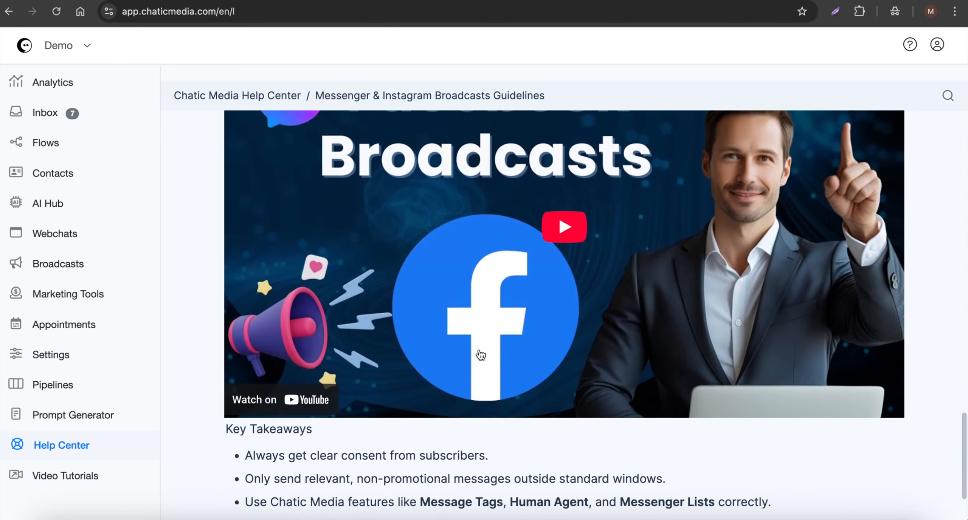
scroll(480, 355, down, 1)
scroll(481, 355, down, 1)
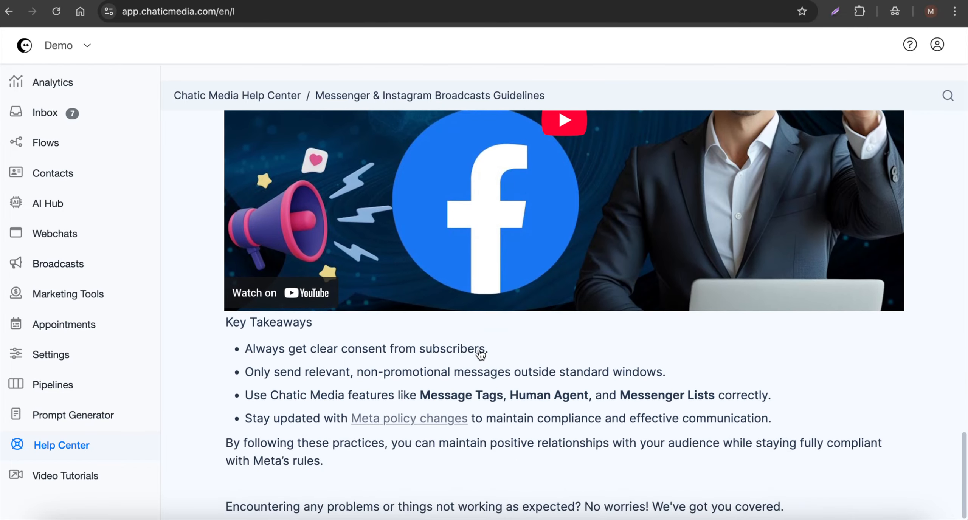
- Return to the article's 24-Hour Messaging Rule section and highlight the question "What is the 24-hour rule?"
scroll(480, 356, up, 10)
scroll(480, 356, up, 20)
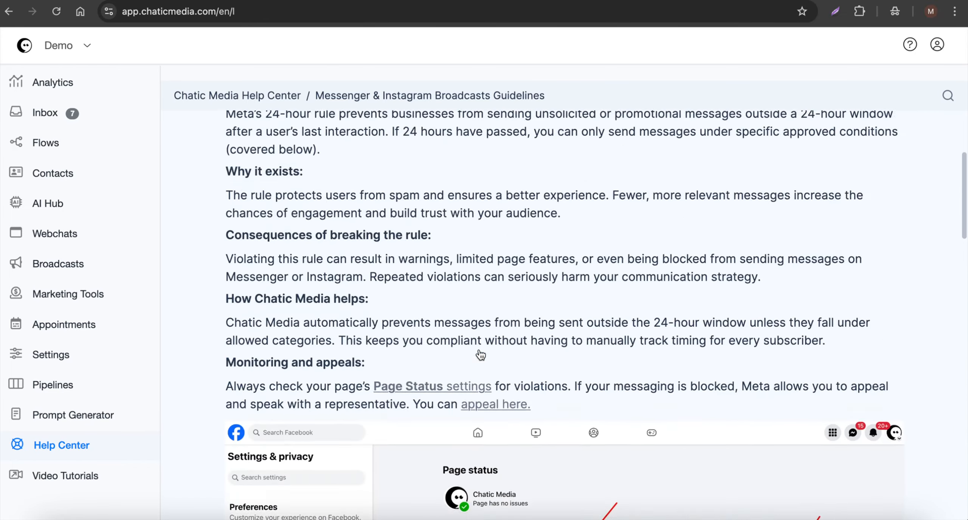
scroll(481, 356, down, 3)
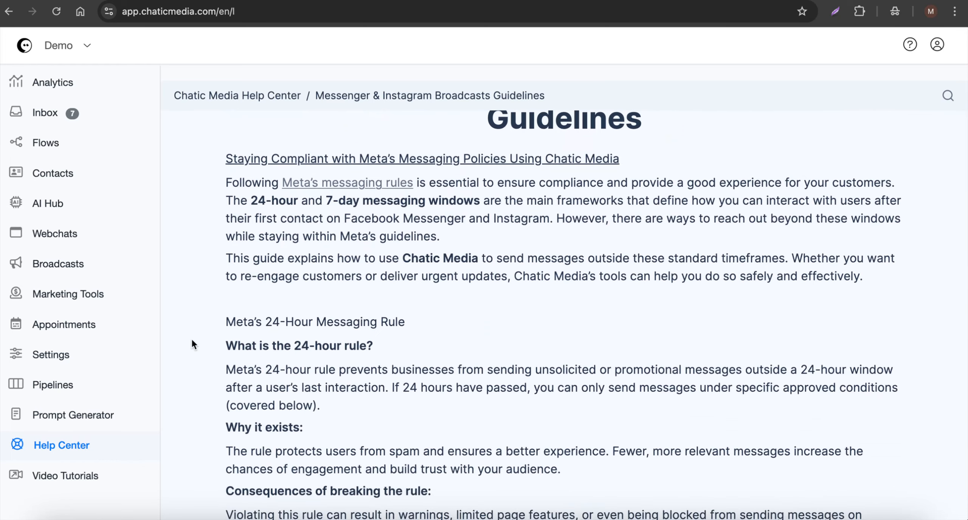
drag(216, 345, 414, 350)
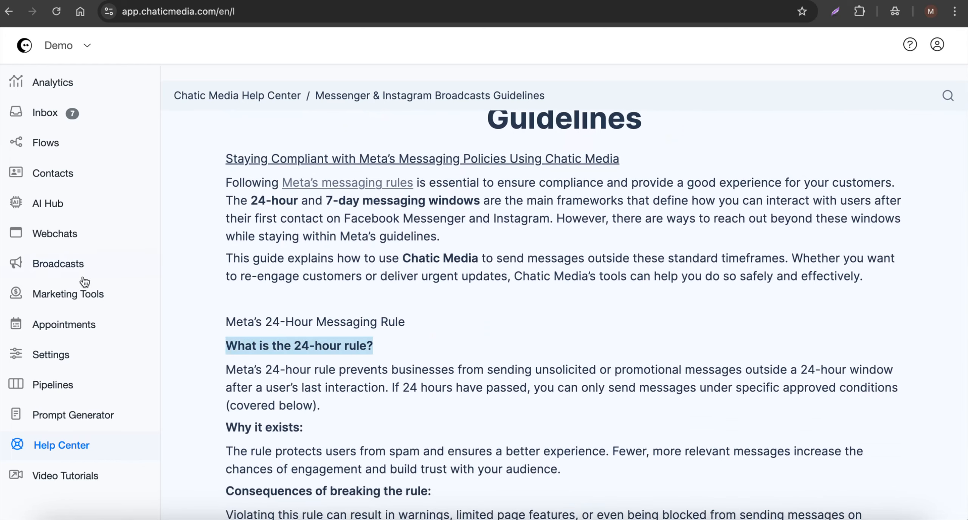
- Open a new Instagram broadcast draft to check its receiver count, and cancel the draft
click(61, 265)
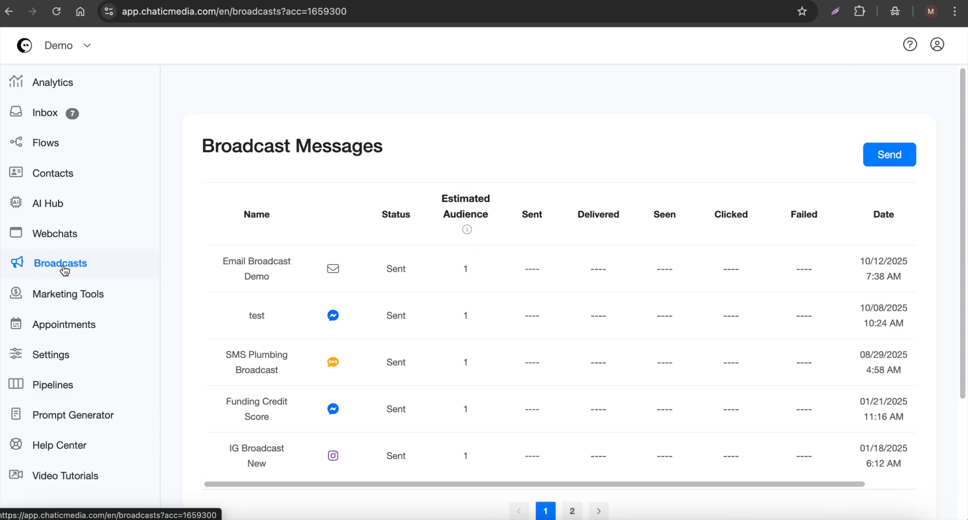
click(885, 154)
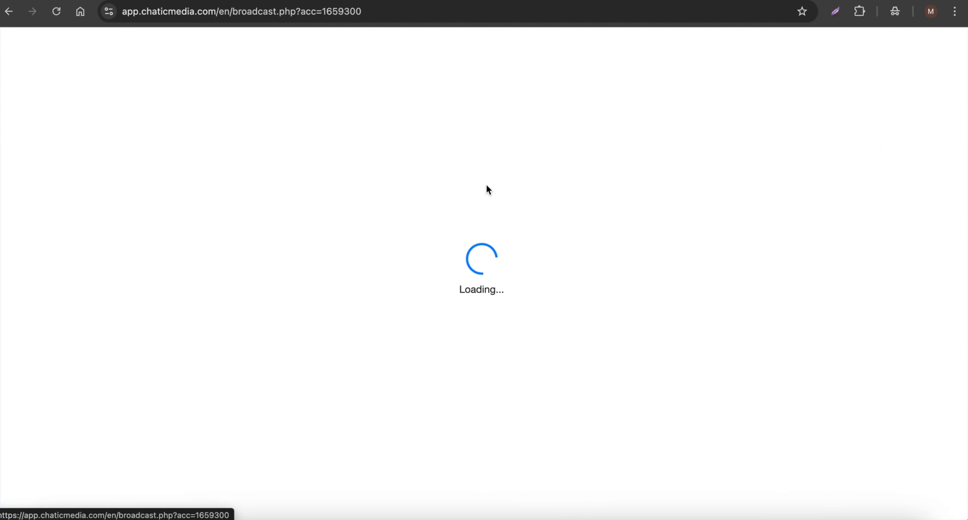
click(734, 299)
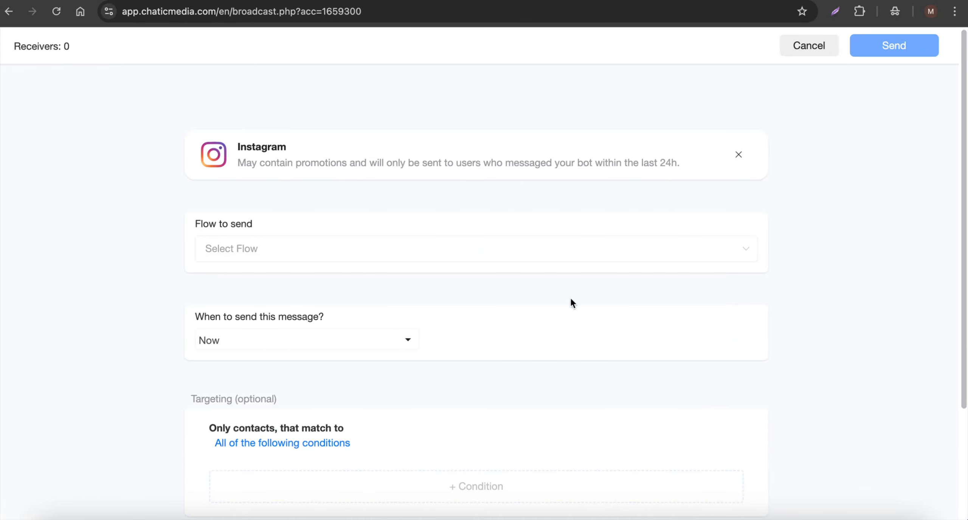
drag(75, 47, 18, 46)
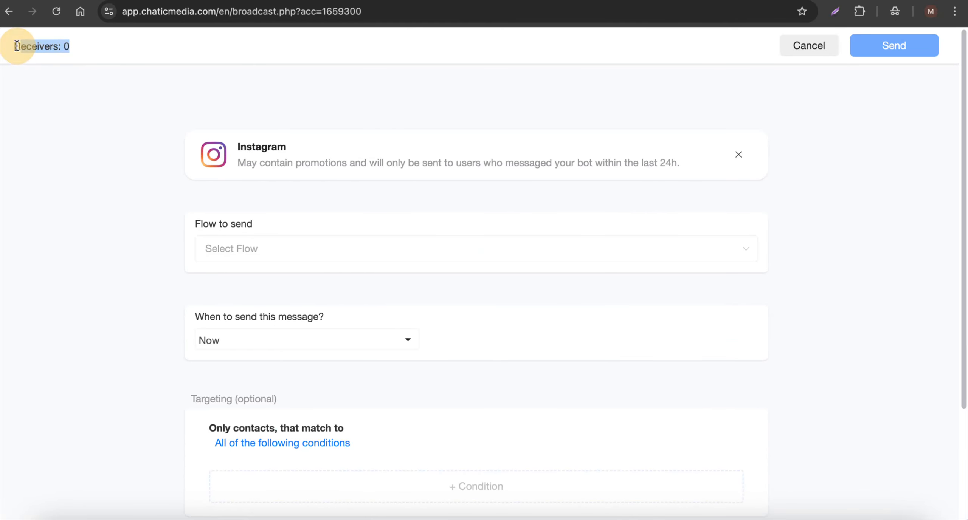
click(802, 51)
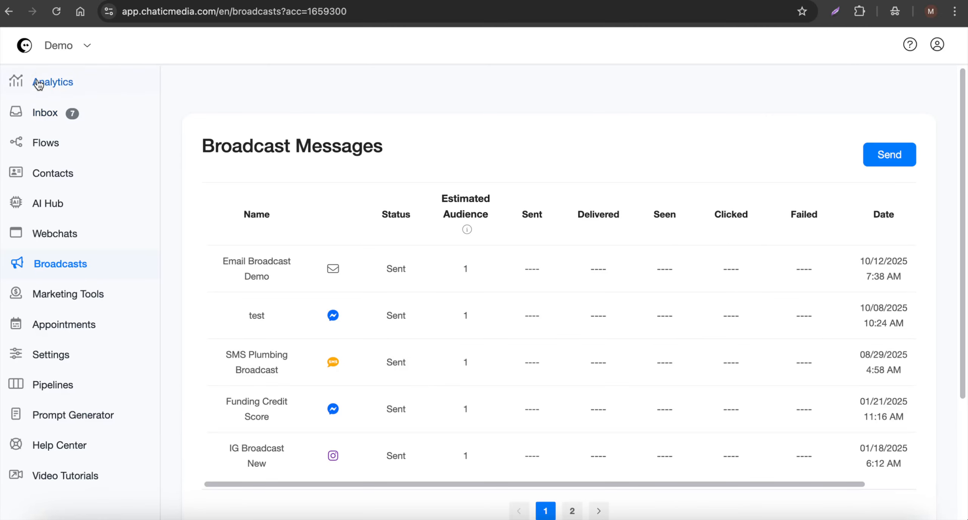
- Check the connected channels on the dashboard and review the newest Instagram conversation in the inbox, highlighting the contact's latest message and the bot's reply
click(37, 81)
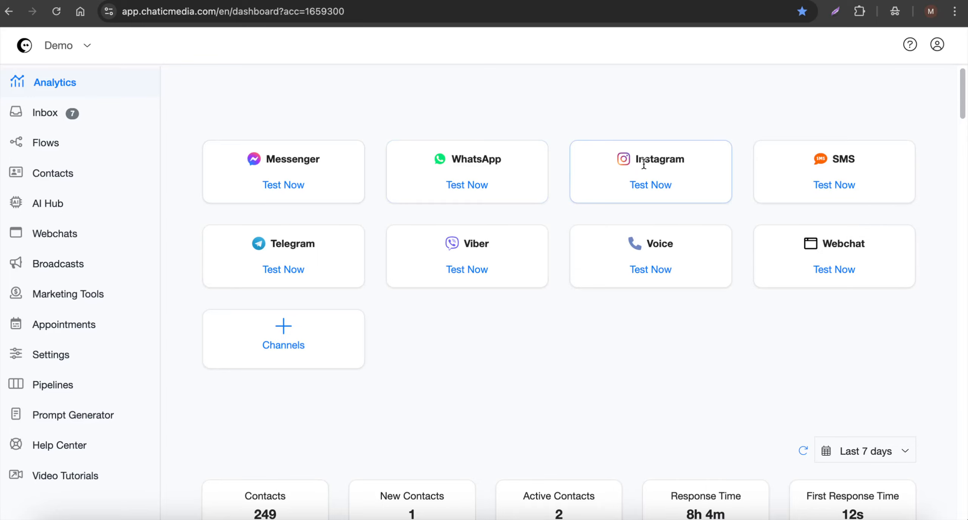
click(44, 116)
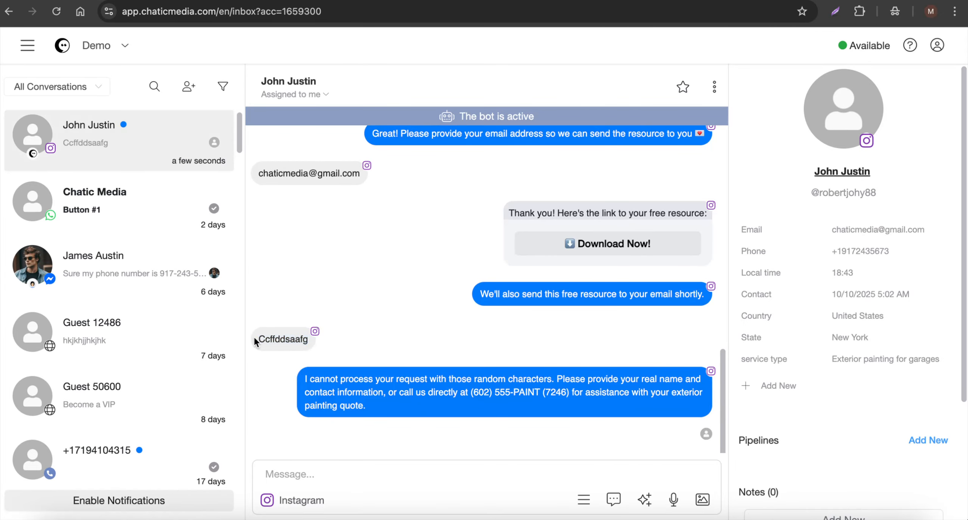
click(316, 336)
drag(408, 411, 281, 363)
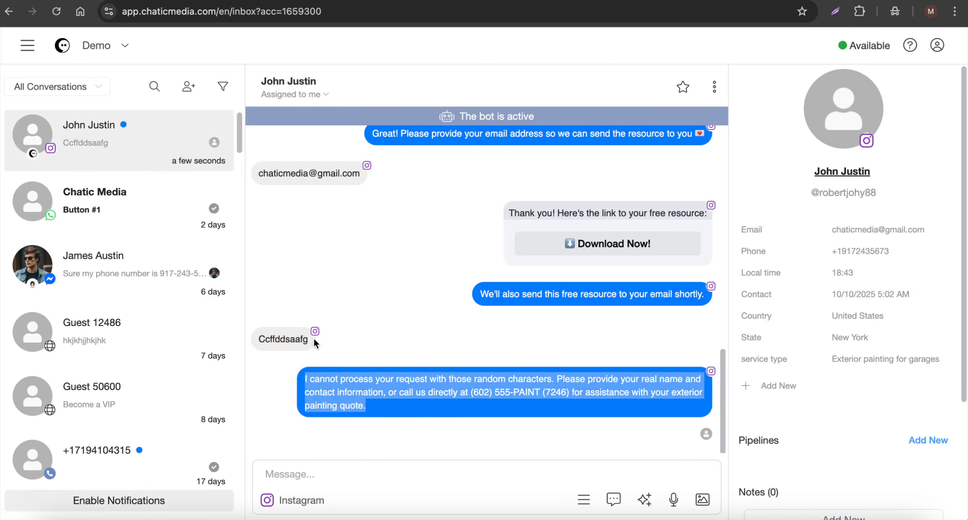
drag(264, 335, 319, 341)
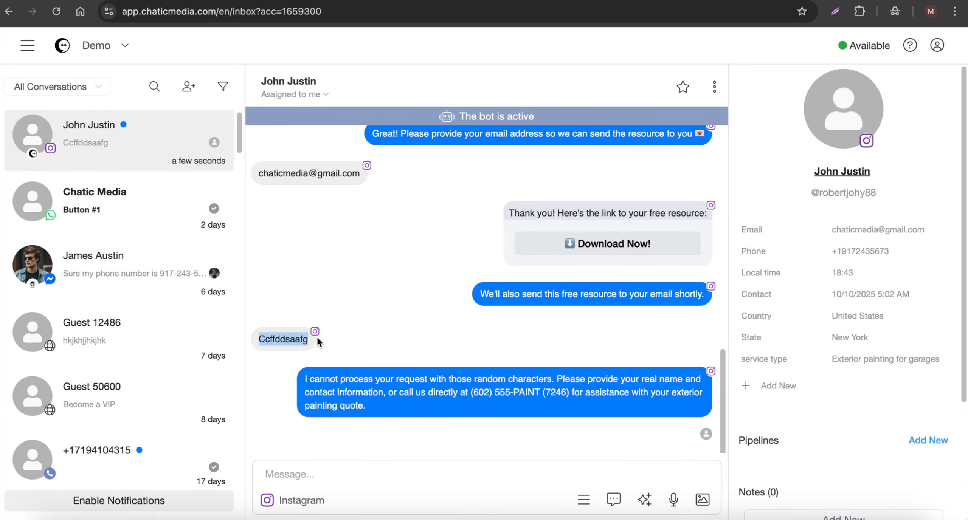
- Start a new broadcast with Instagram as its channel
click(27, 46)
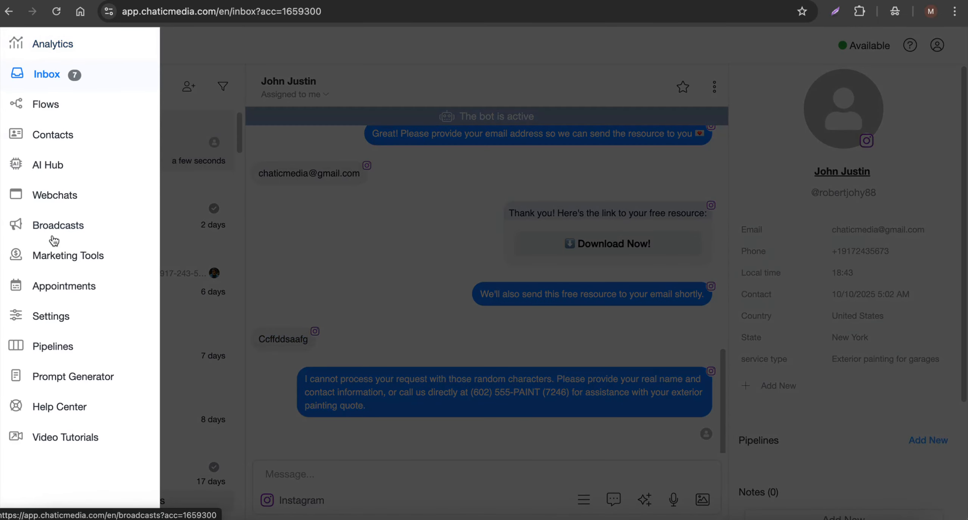
click(62, 227)
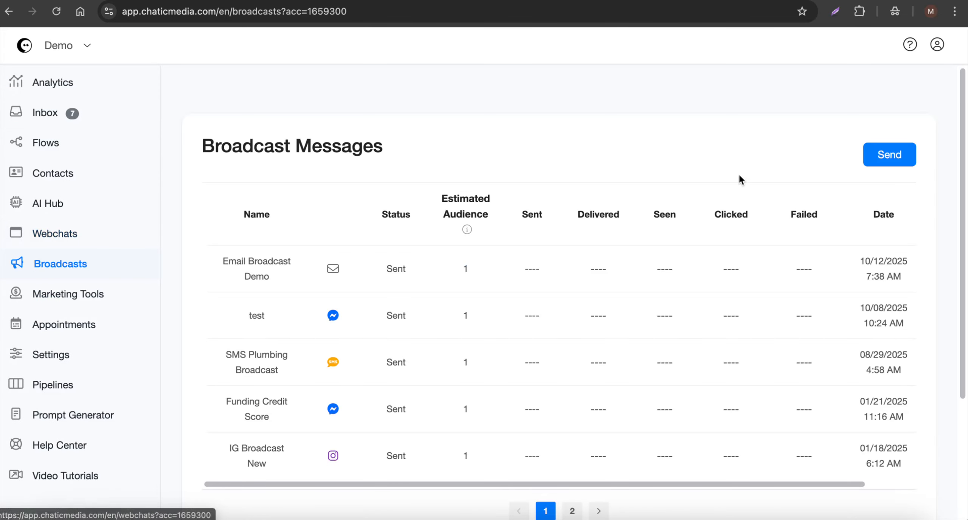
click(890, 162)
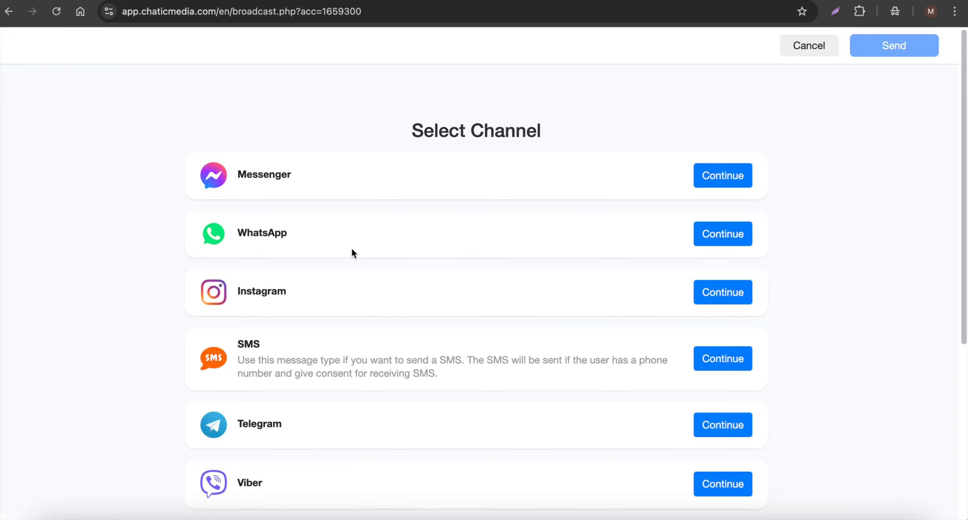
click(714, 294)
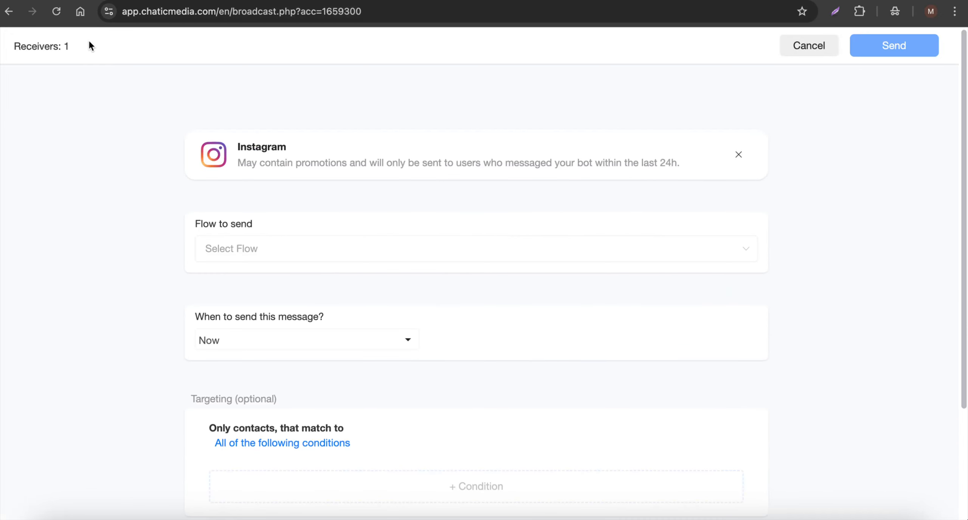
- Highlight the receiver count and the start of the Instagram promotions note, and view the flows available to send
drag(72, 46, 6, 44)
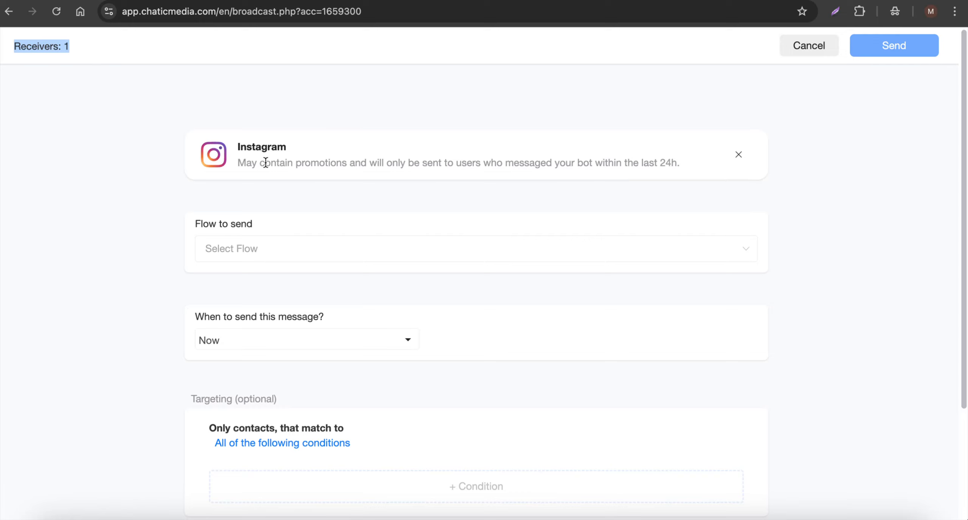
drag(238, 162, 383, 161)
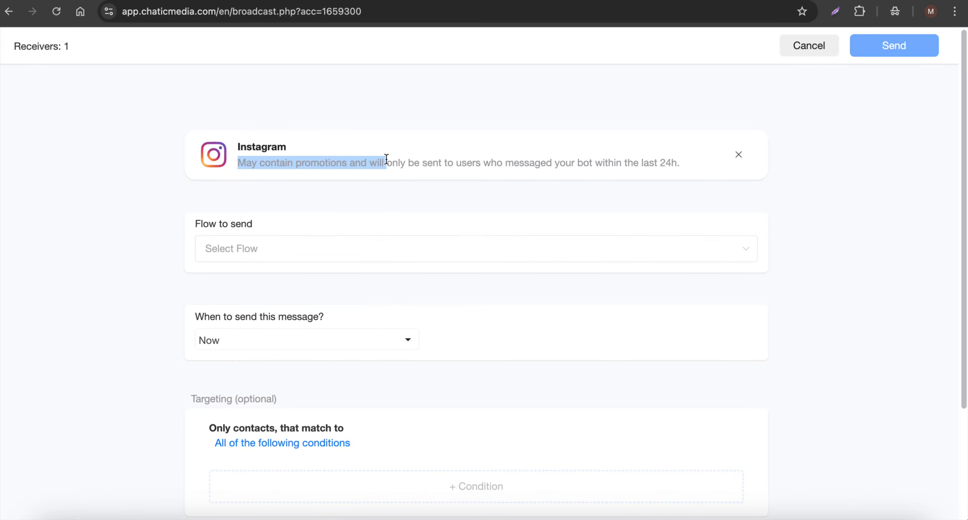
click(291, 225)
click(270, 254)
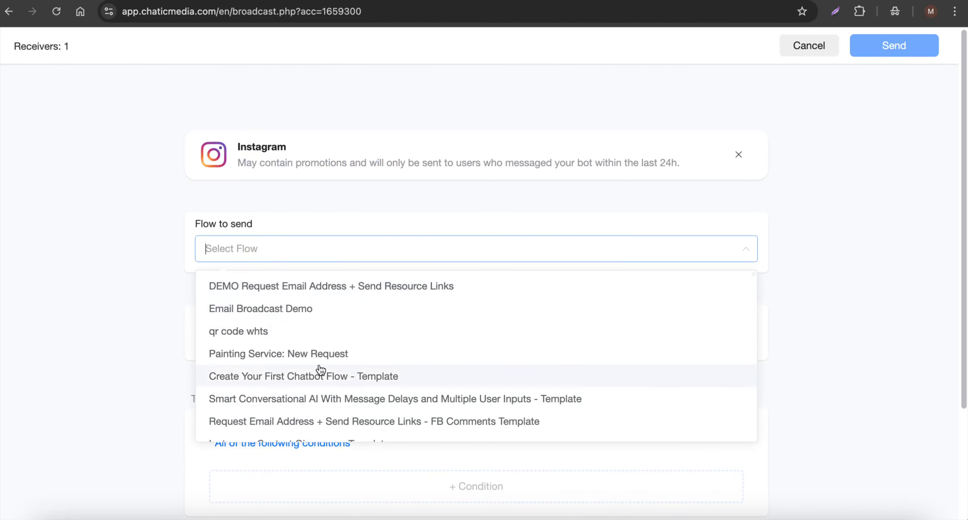
click(342, 202)
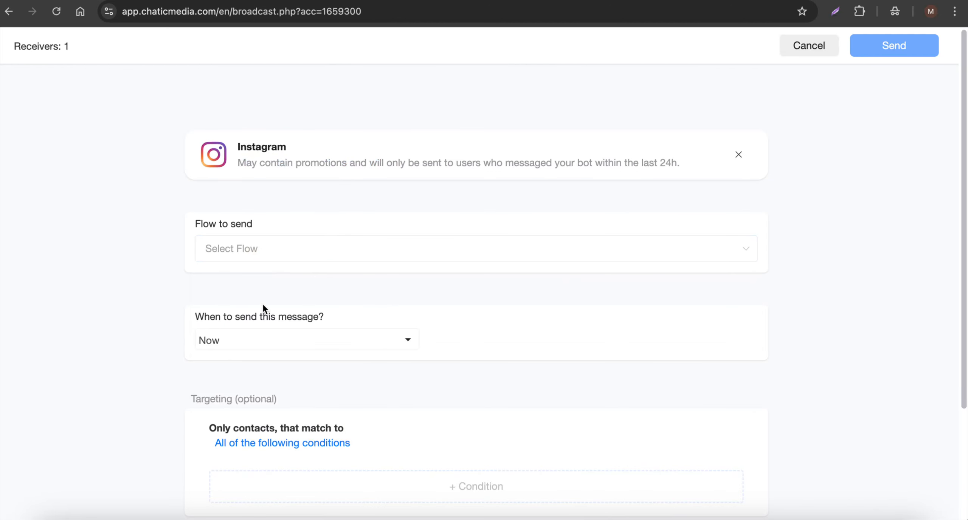
- Highlight the question "When to send this message?" and view the available send-time options
drag(181, 313, 338, 318)
click(299, 350)
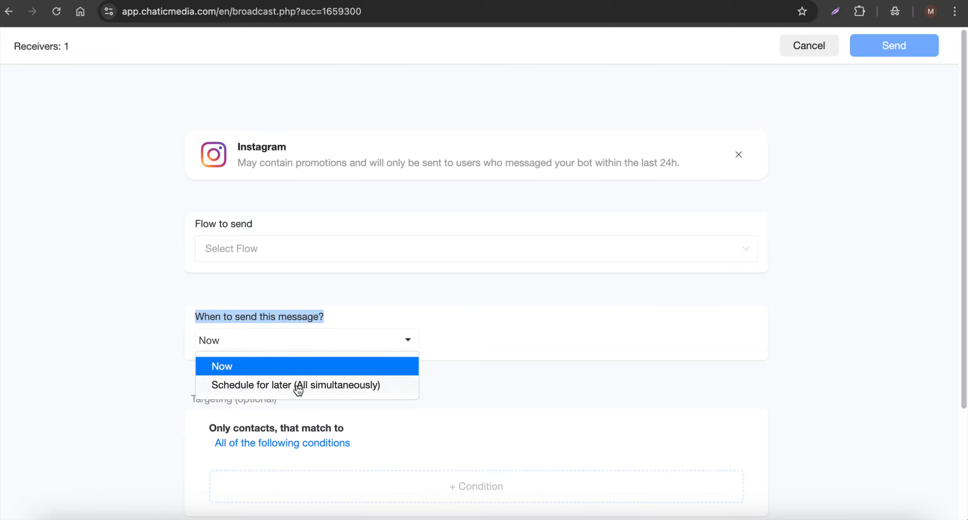
click(361, 297)
- Look through the attributes available for a targeting condition, and cancel the new condition
scroll(306, 400, down, 3)
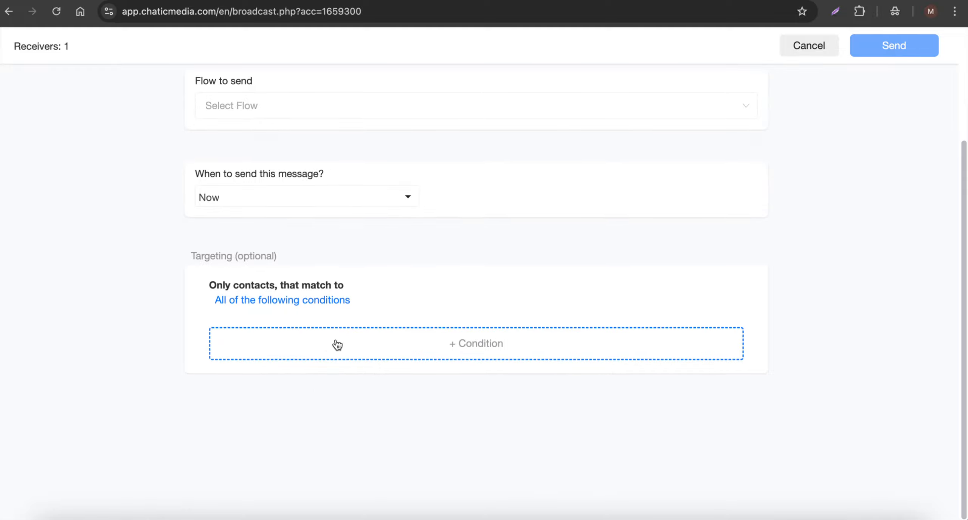
click(320, 353)
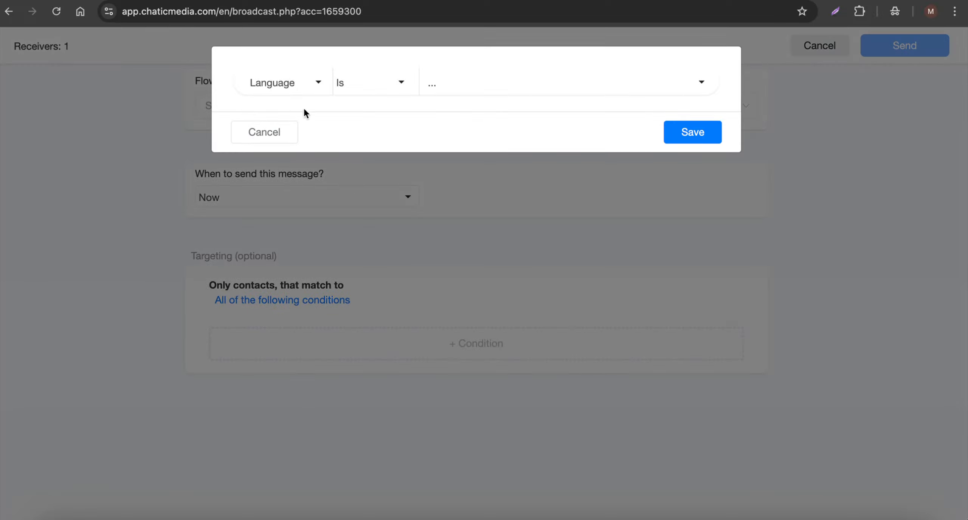
click(297, 90)
scroll(316, 326, down, 10)
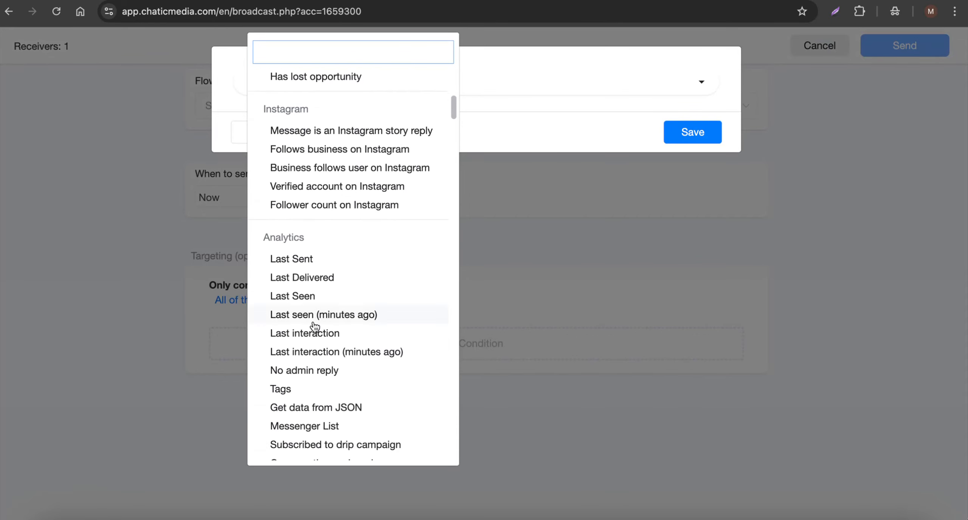
scroll(315, 327, down, 5)
scroll(316, 326, up, 15)
click(345, 142)
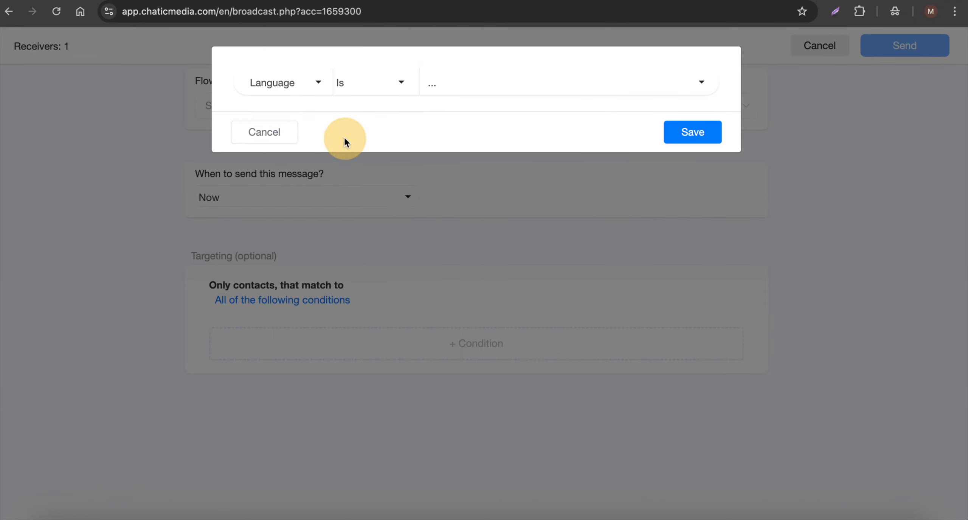
click(244, 136)
scroll(329, 330, up, 4)
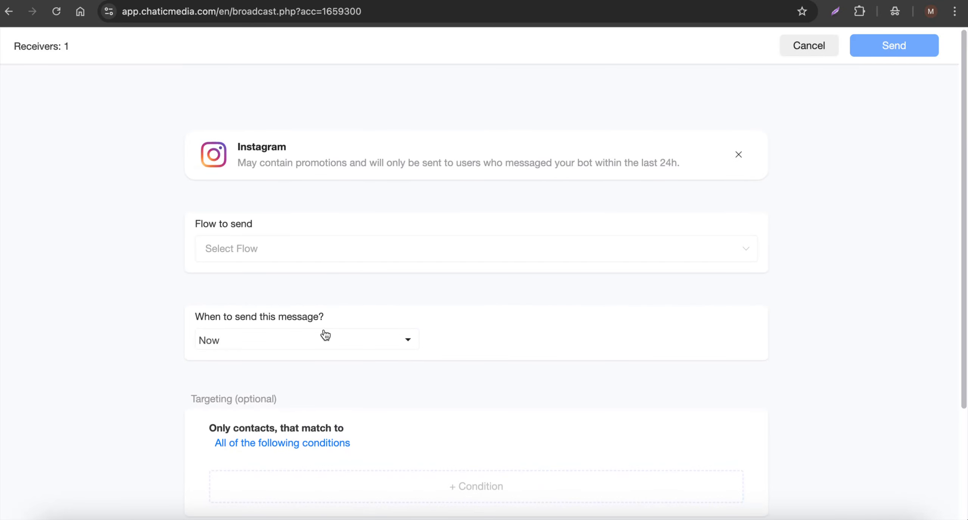
- Cancel the broadcast draft and look through the account's list of flows
click(826, 47)
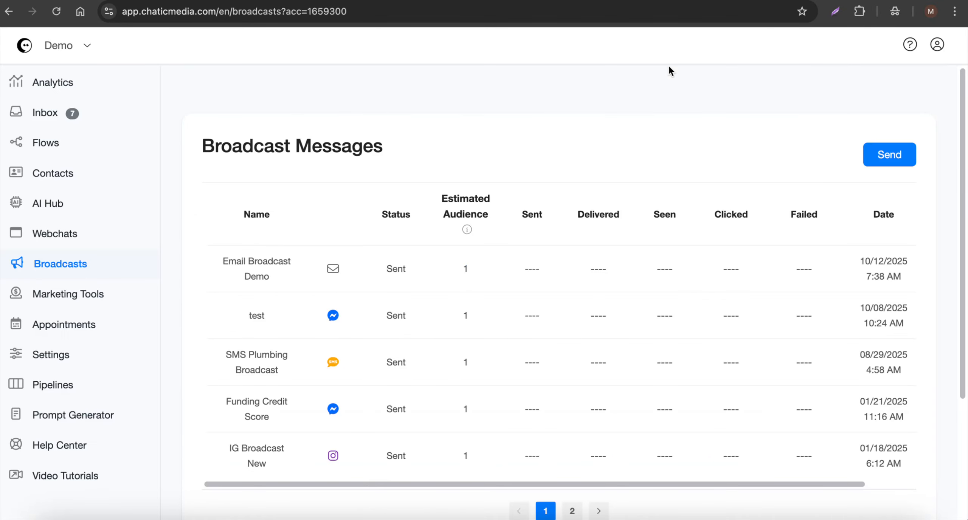
click(48, 142)
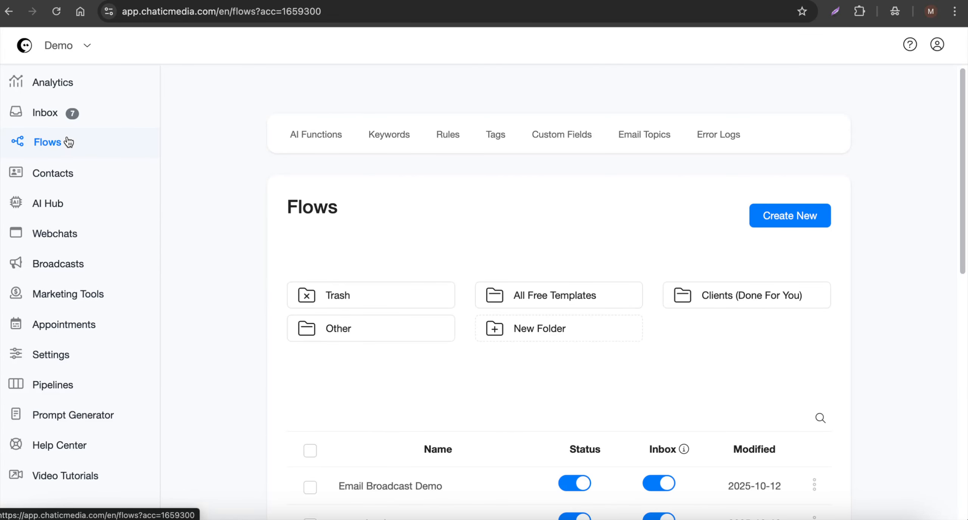
scroll(460, 269, down, 5)
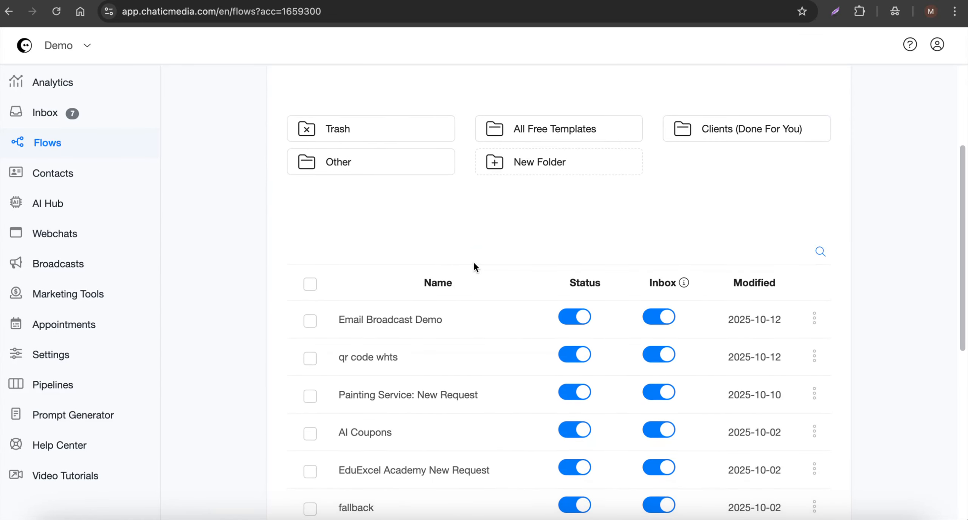
scroll(473, 265, down, 5)
scroll(474, 263, down, 1)
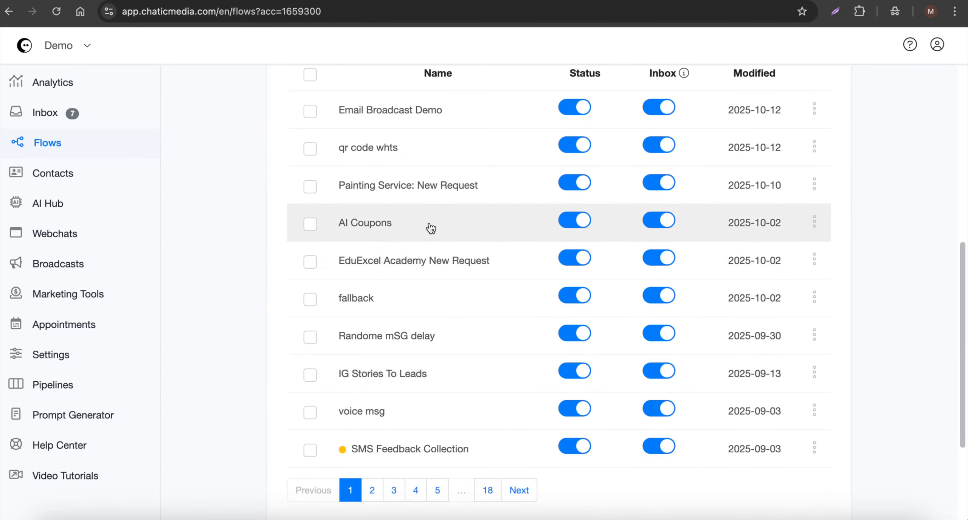
scroll(465, 368, up, 10)
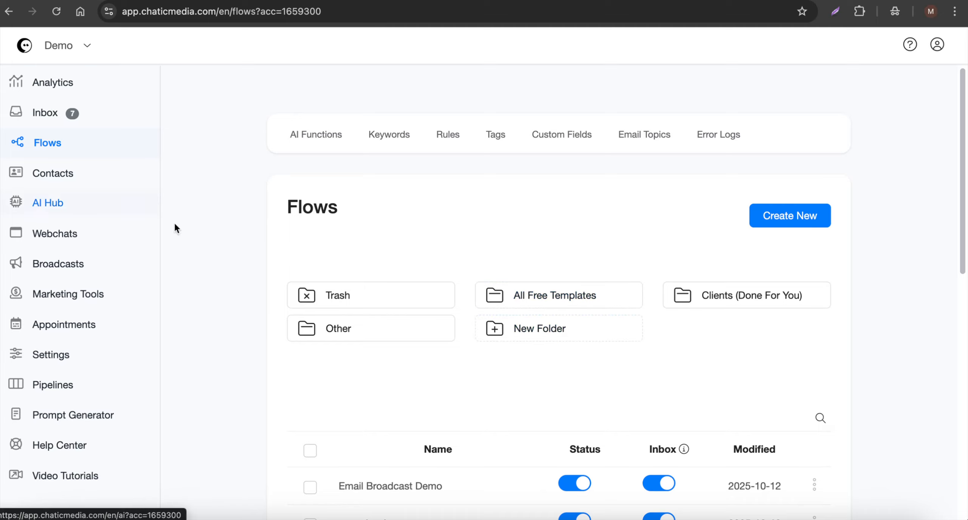
- Duplicate the "Black Friday Holiday Promotions - Template" flow in the All Free Templates folder
click(541, 301)
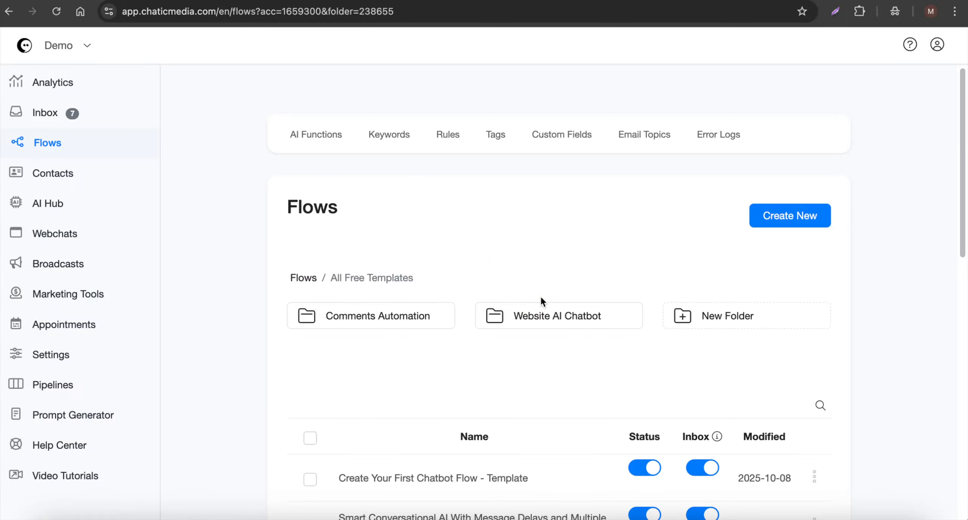
scroll(390, 268, down, 8)
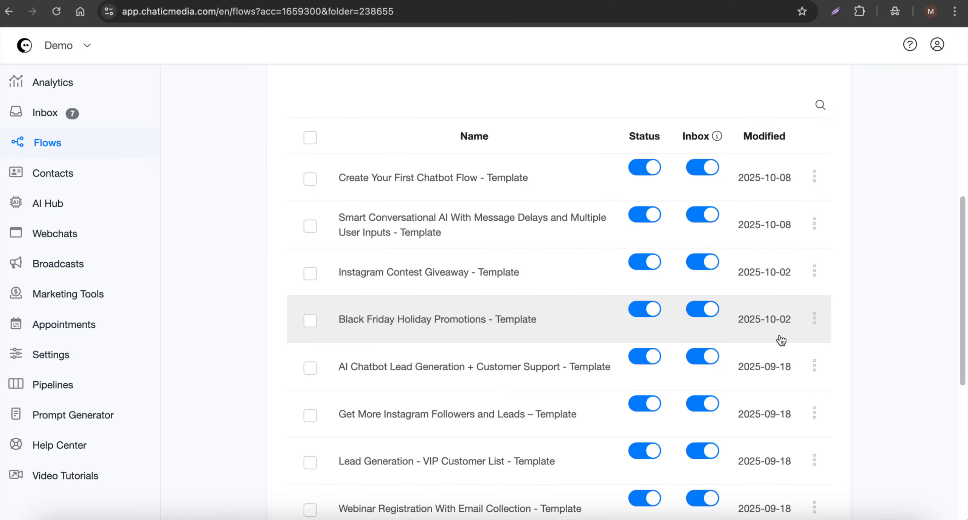
click(815, 320)
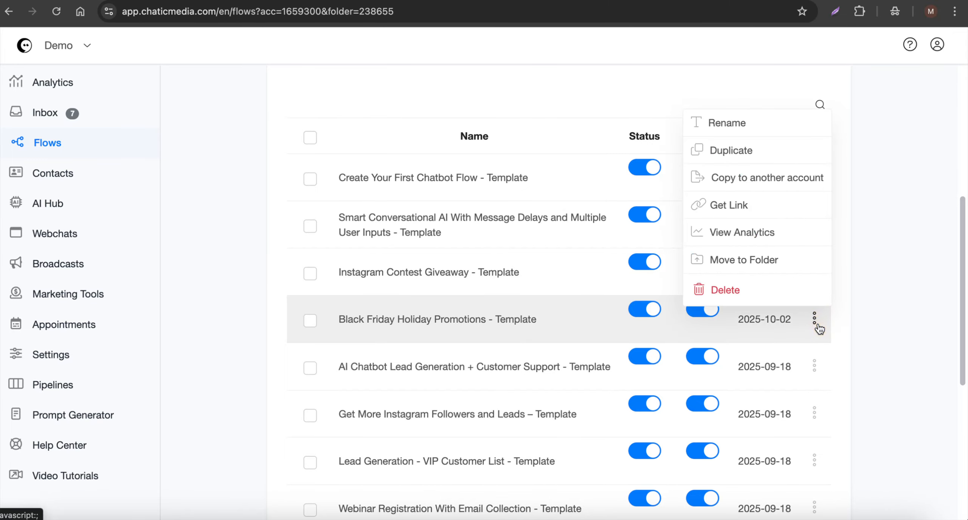
click(735, 151)
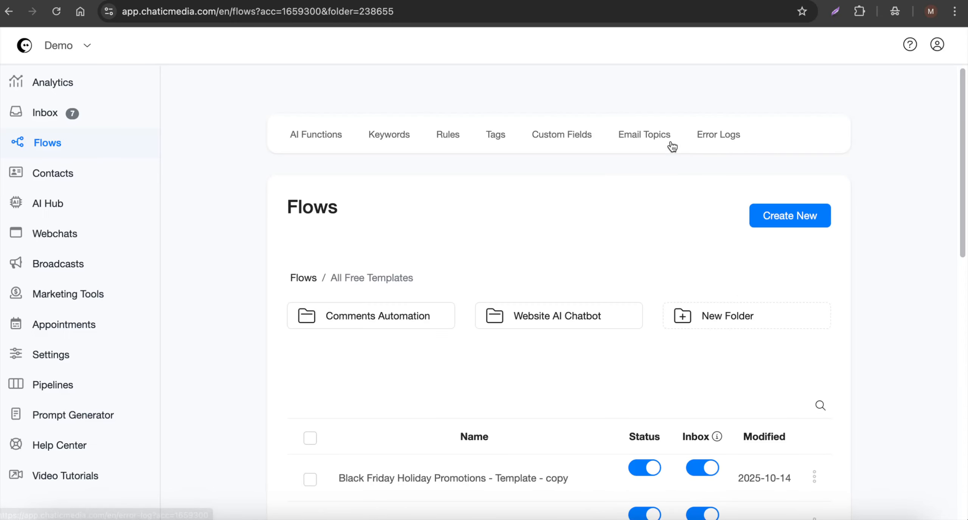
- Rename the duplicated Black Friday flow as "IG BULK DM: Black Friday Holiday Promotions"
scroll(425, 385, down, 2)
scroll(425, 385, down, 5)
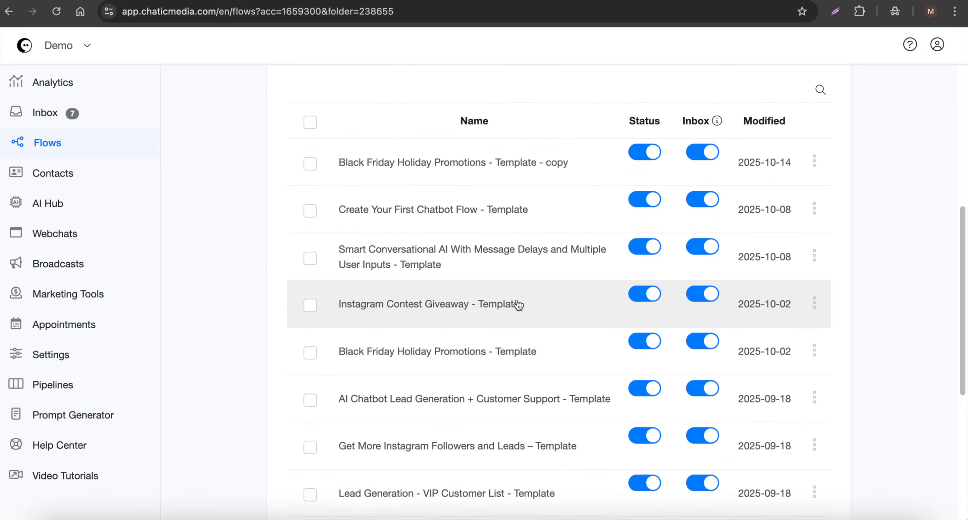
scroll(775, 259, up, 2)
click(814, 256)
click(752, 280)
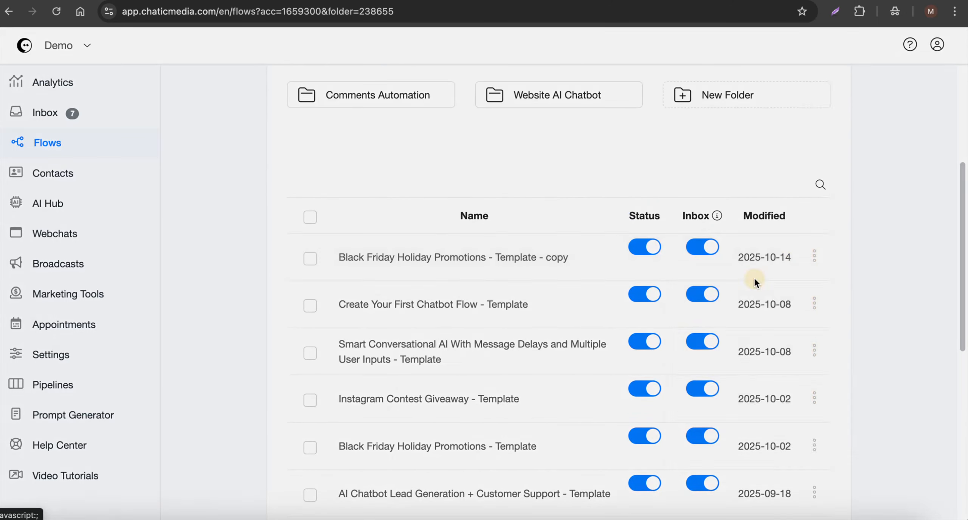
click(341, 114)
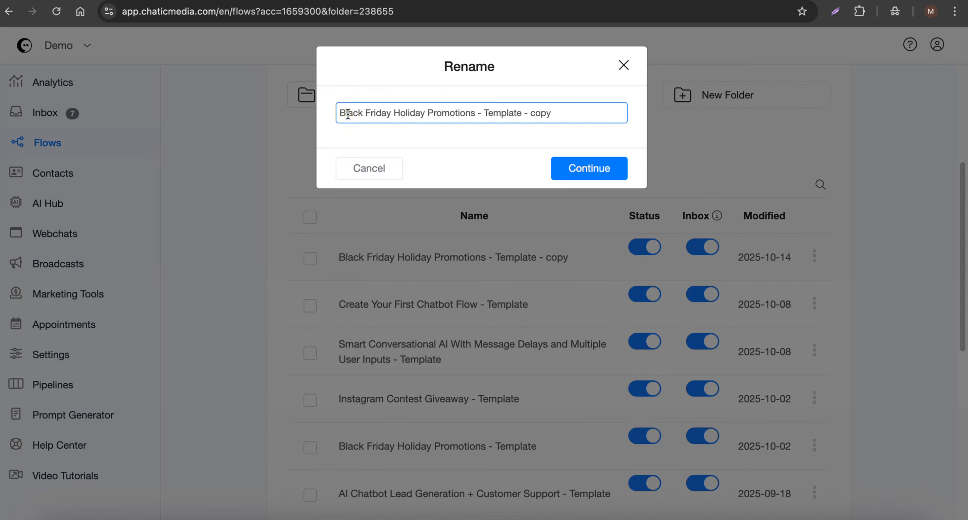
text(IG)
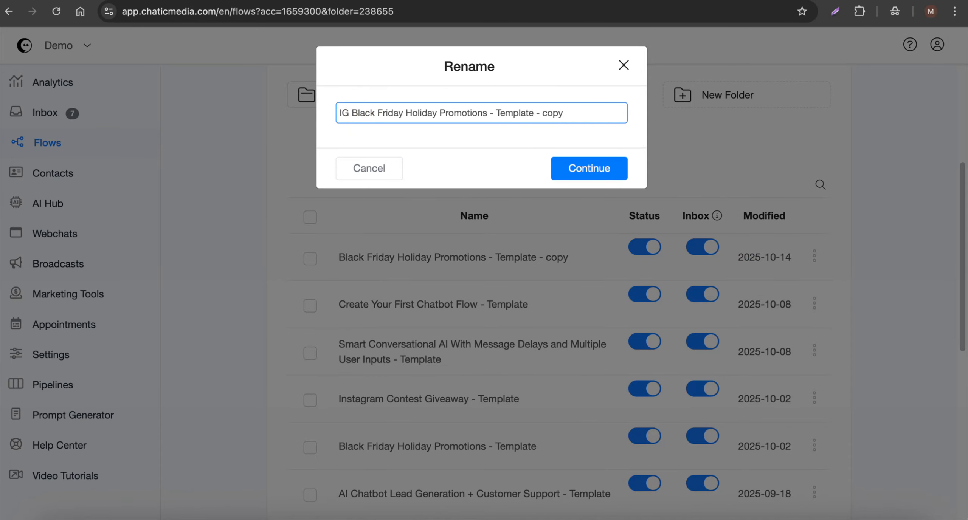
text( BULK)
text(DM)
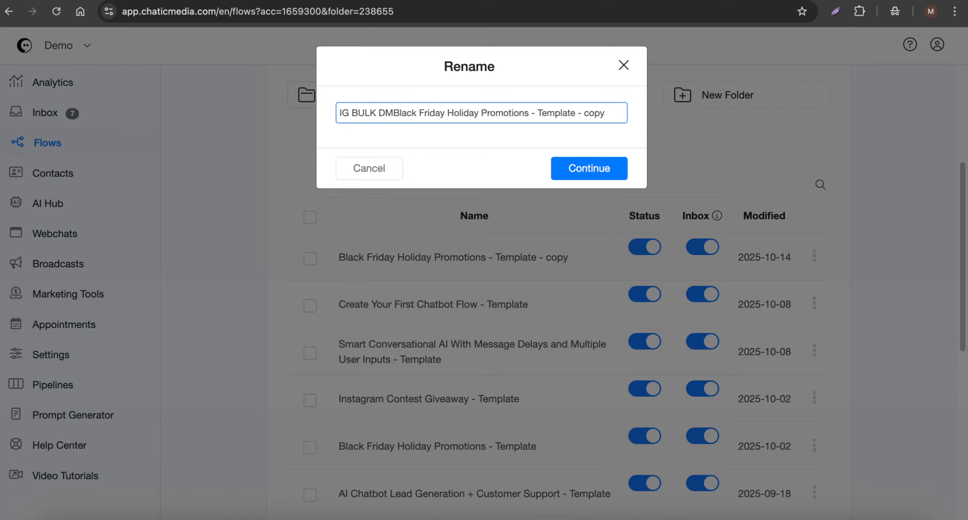
text(:)
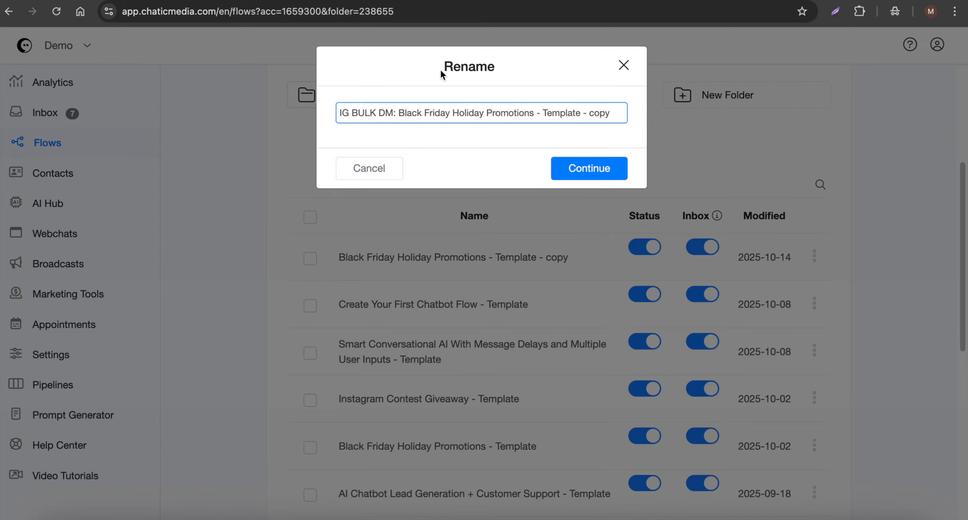
drag(533, 114, 629, 117)
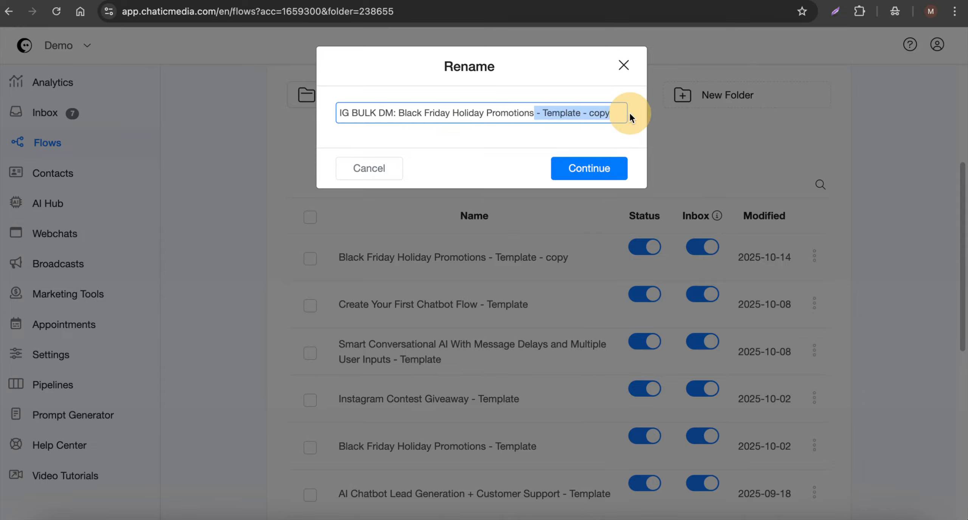
key(BackSpace)
click(609, 168)
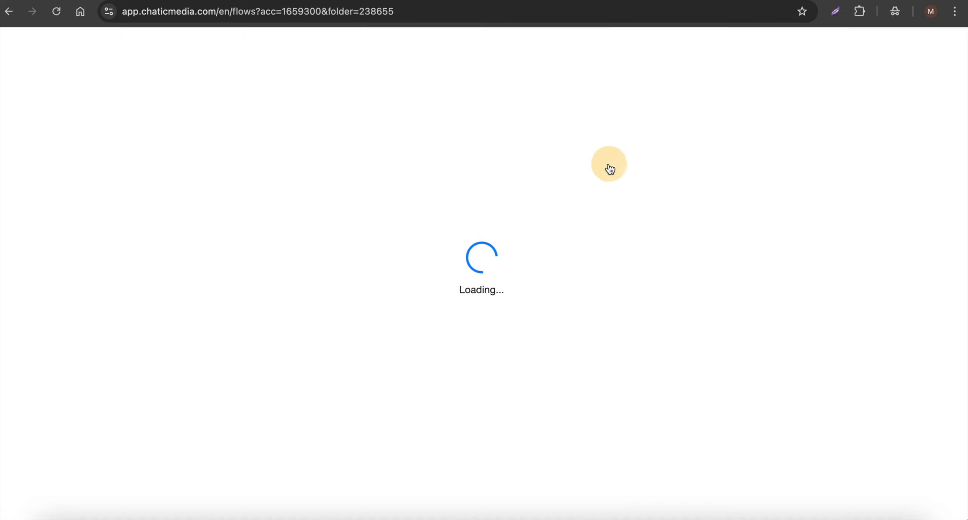
- Open the IG BULK DM: Black Friday Holiday Promotions flow and read its welcome message and sign-up button
click(430, 259)
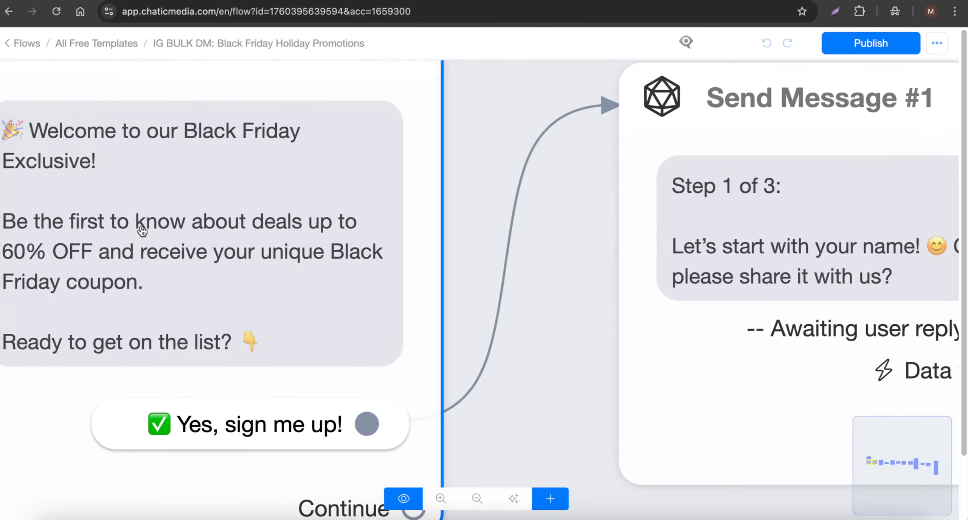
scroll(123, 246, down, 10)
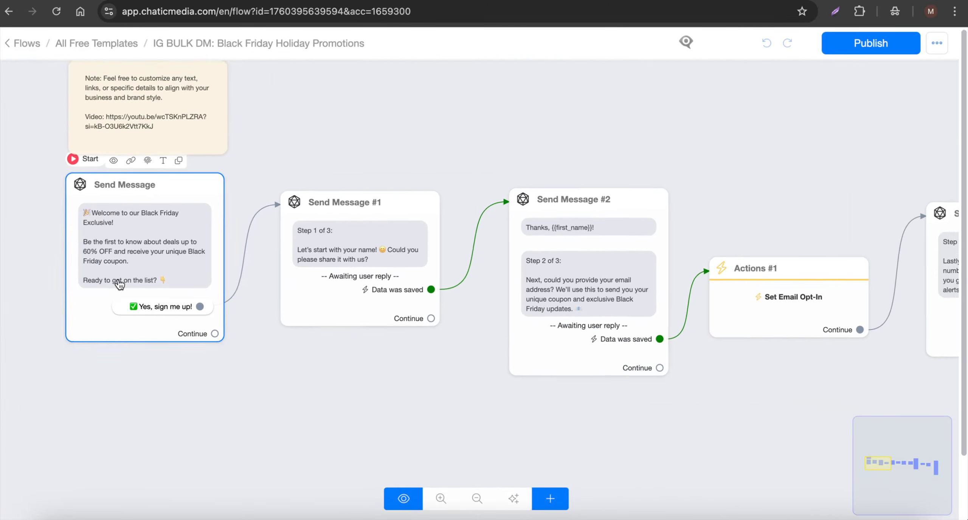
scroll(114, 280, up, 8)
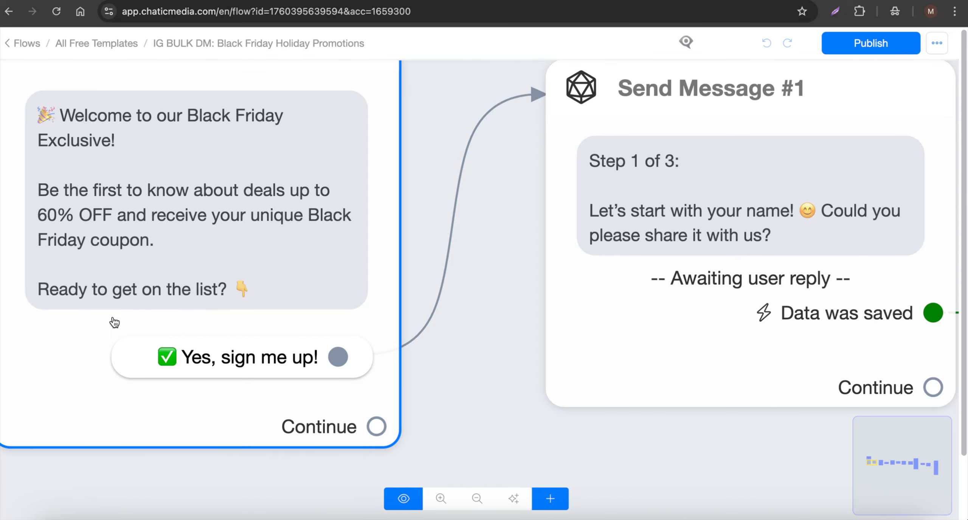
- Examine the flow's three follow-up messages requesting name, email address and phone number, along with the opt-in actions between them
scroll(115, 320, down, 5)
click(441, 245)
scroll(441, 245, up, 5)
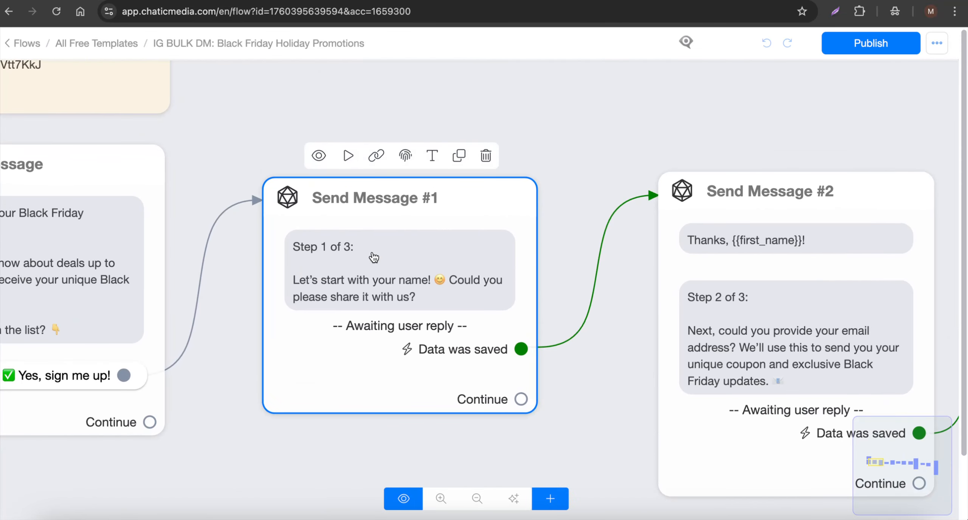
scroll(374, 257, down, 5)
scroll(443, 264, up, 5)
click(443, 263)
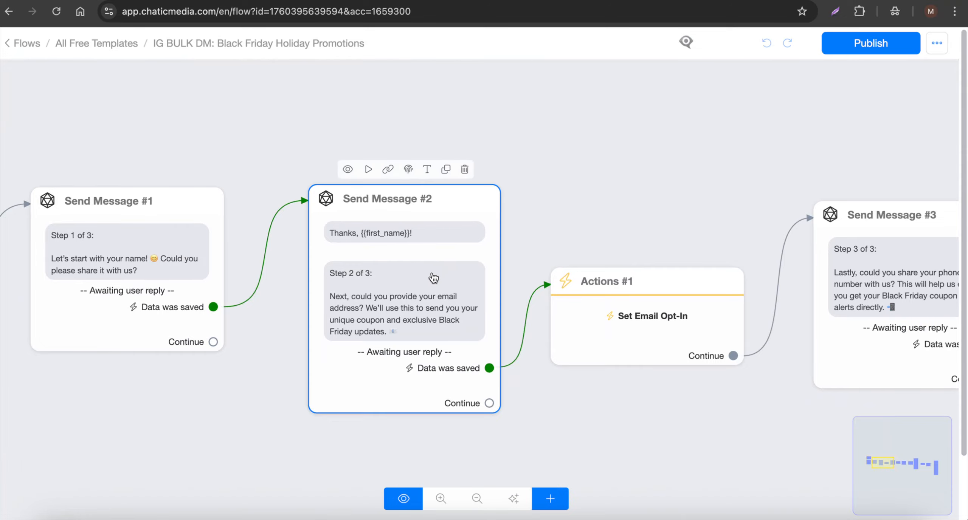
scroll(434, 277, down, 5)
click(757, 296)
scroll(757, 295, up, 5)
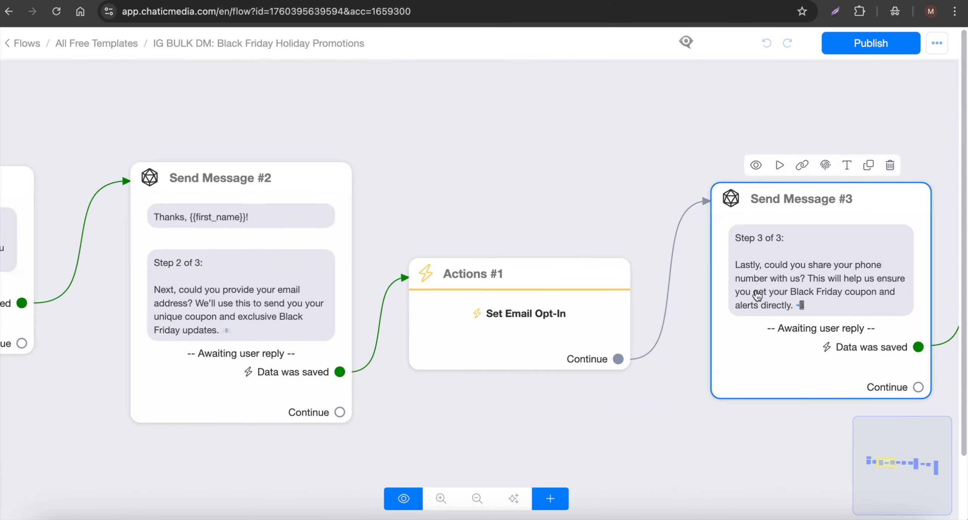
scroll(775, 253, down, 5)
scroll(773, 253, up, 6)
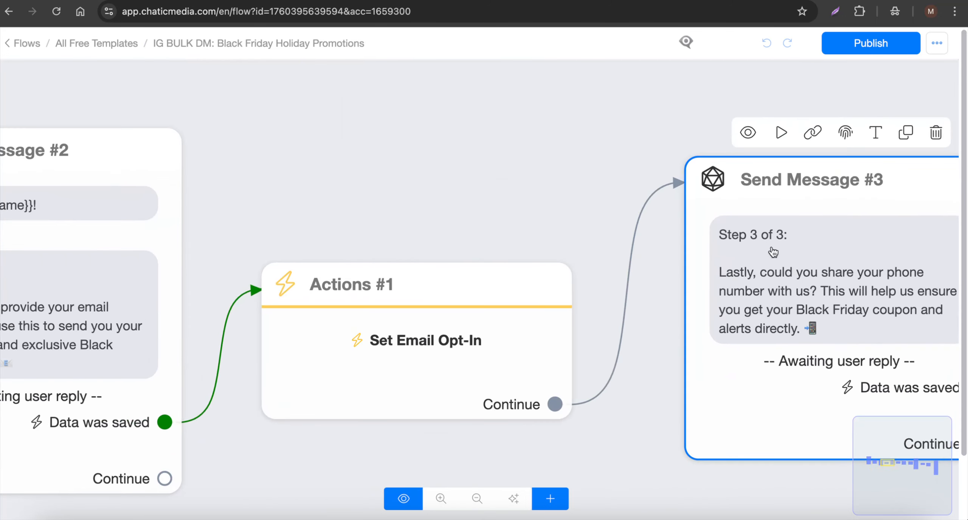
scroll(223, 220, down, 6)
drag(214, 138, 365, 159)
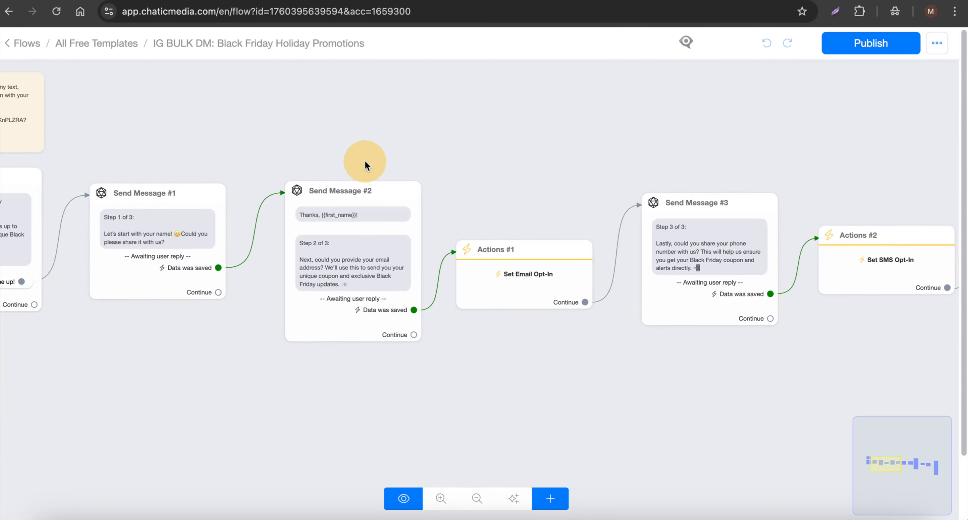
- Delete the email request message and its Set Email Opt-In action, and connect the name request's saved-data output to the phone number request
click(188, 246)
scroll(188, 246, up, 3)
click(433, 233)
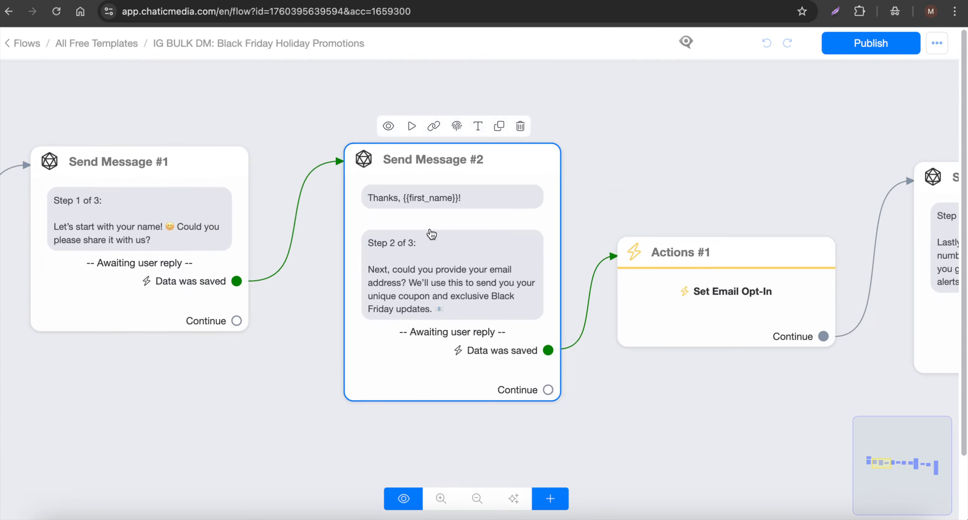
click(520, 126)
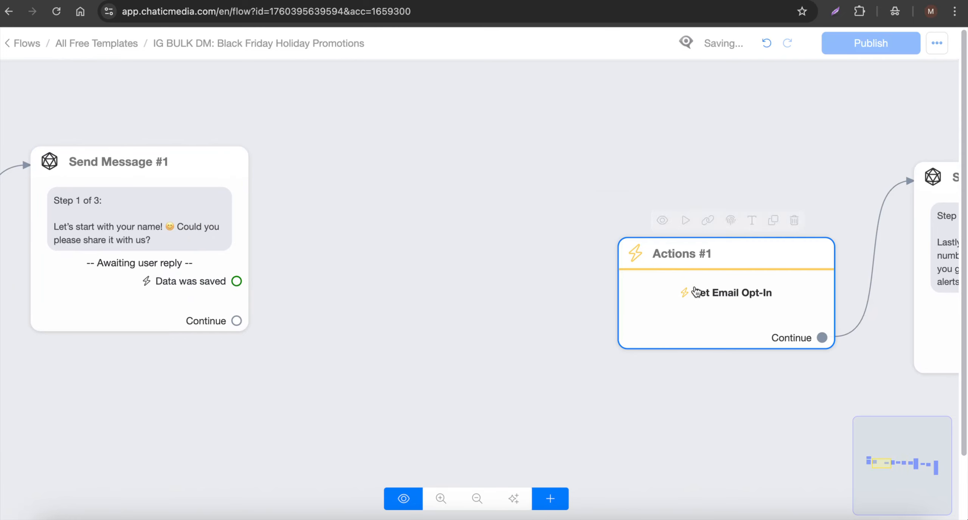
click(793, 220)
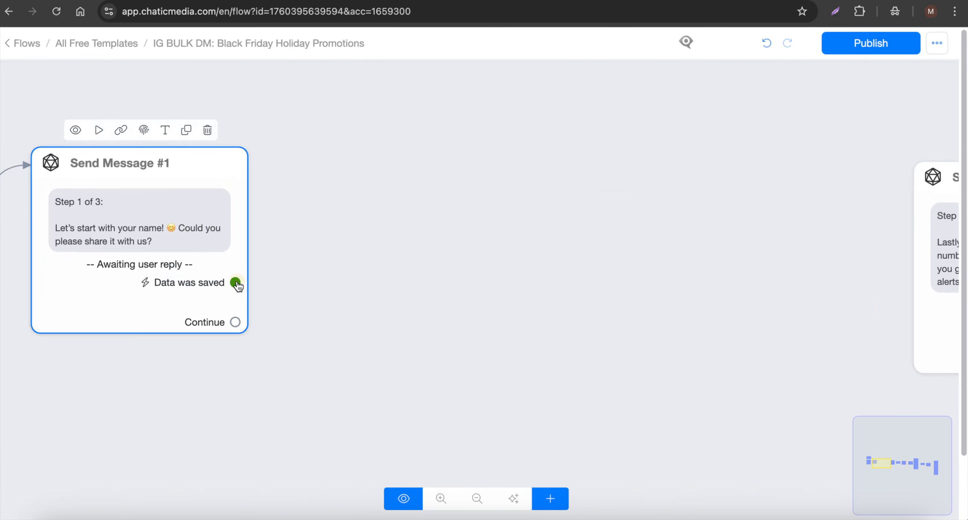
drag(236, 283, 480, 223)
- Remove the "Step 1 of 3:" heading and its blank lines from the name request in Send Message #1
click(172, 221)
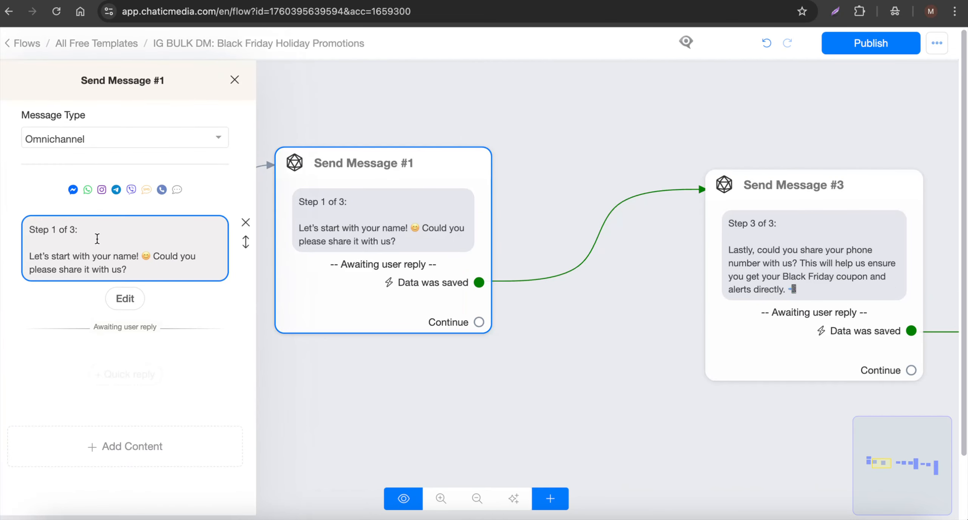
drag(119, 232, 6, 214)
key(BackSpace)
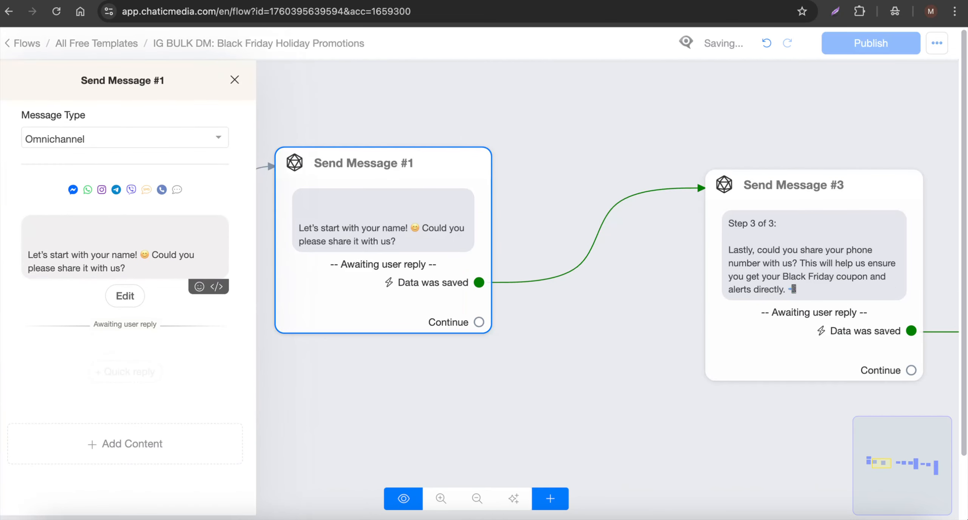
key(BackSpace)
key(BackSpace)
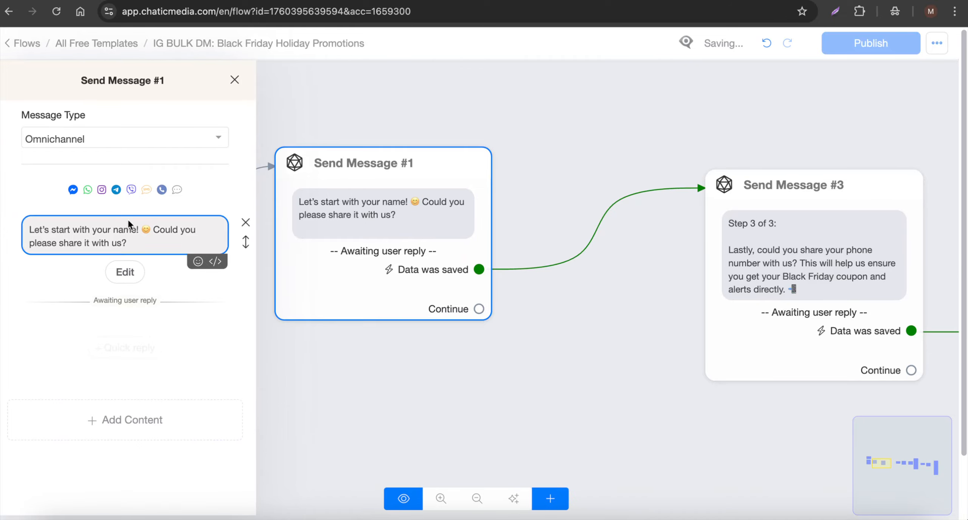
- Remove the "Step 3 of 3:" heading and its blank lines from the phone number request in Send Message #3
click(796, 223)
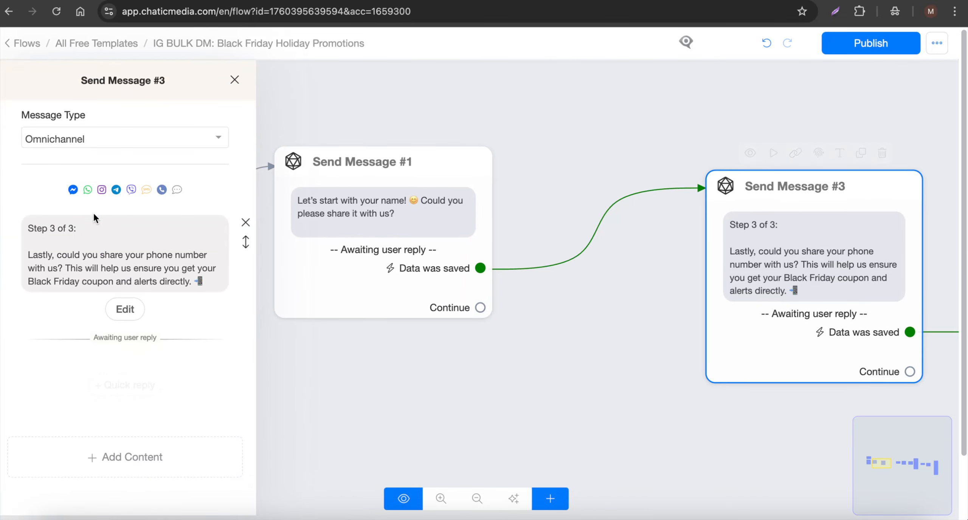
drag(114, 227, 5, 224)
key(BackSpace)
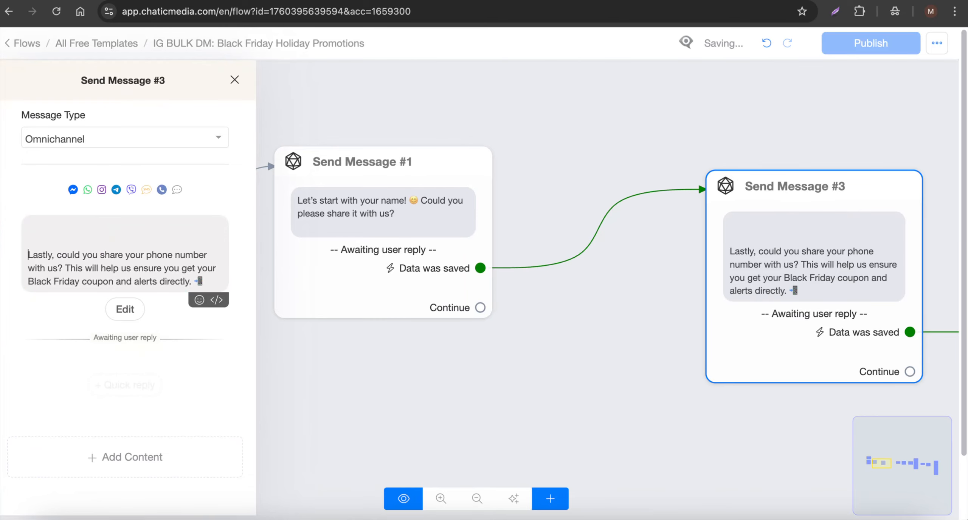
key(BackSpace)
key(BackSpace)
click(529, 137)
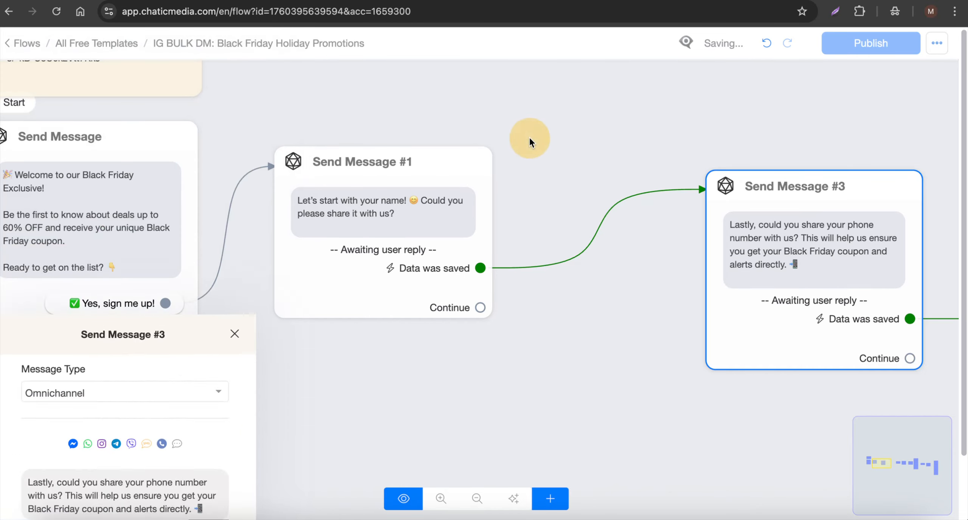
- Delete the Send Email node with the subject "You're on the VIP List for the Black Friday Deals!" after Send Message #5
drag(570, 136, 245, 127)
click(695, 246)
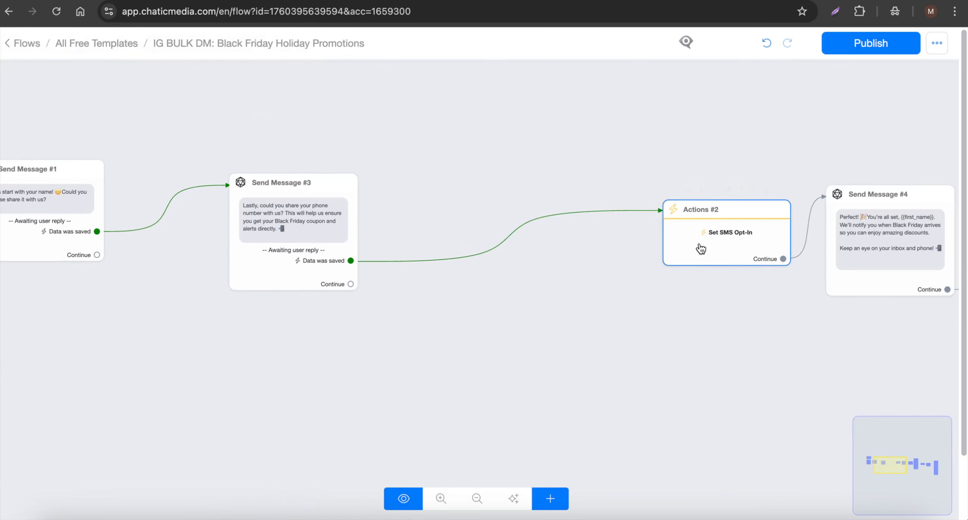
drag(745, 300, 439, 309)
click(612, 251)
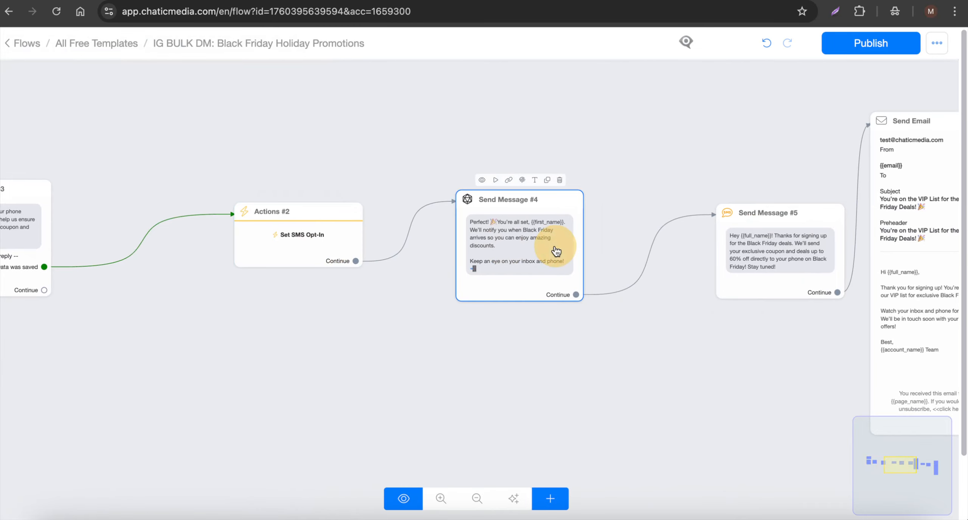
scroll(557, 240, up, 3)
drag(718, 181, 453, 184)
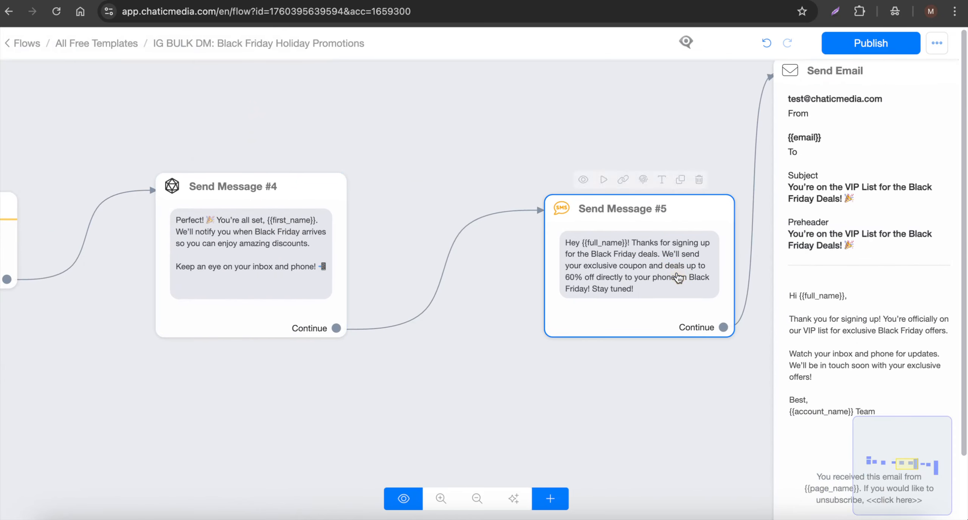
drag(678, 275, 563, 273)
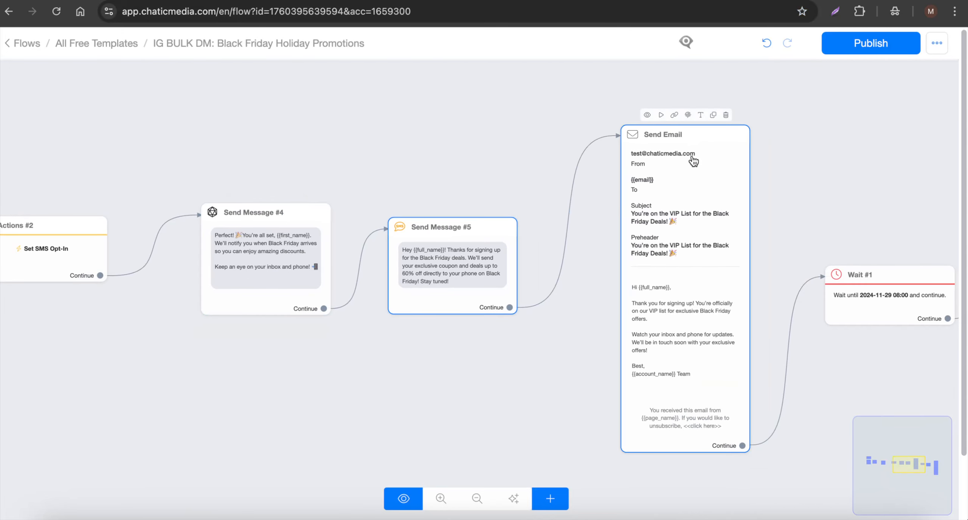
click(725, 116)
- Connect the Continue output of the Send Message #5 SMS to the Wait #1 node
drag(838, 206, 586, 232)
mouse_move(683, 304)
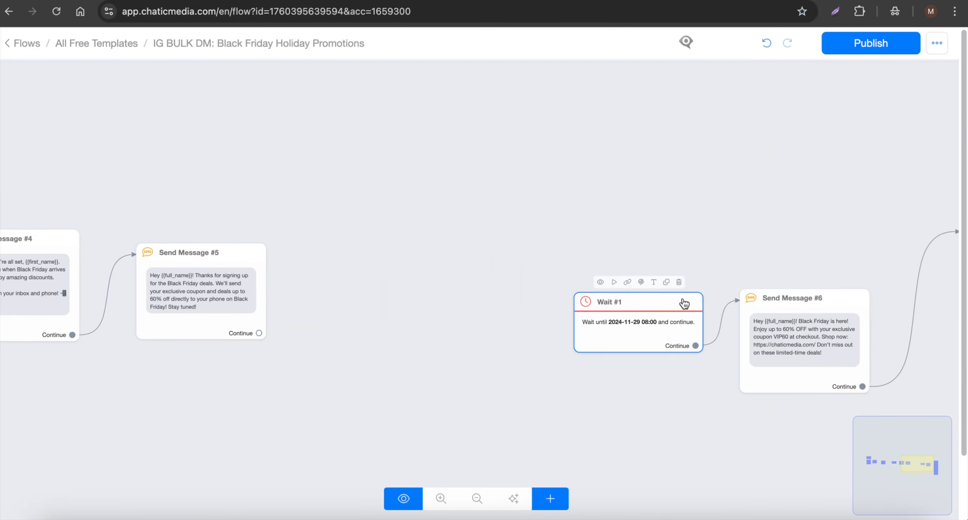
scroll(622, 324, up, 3)
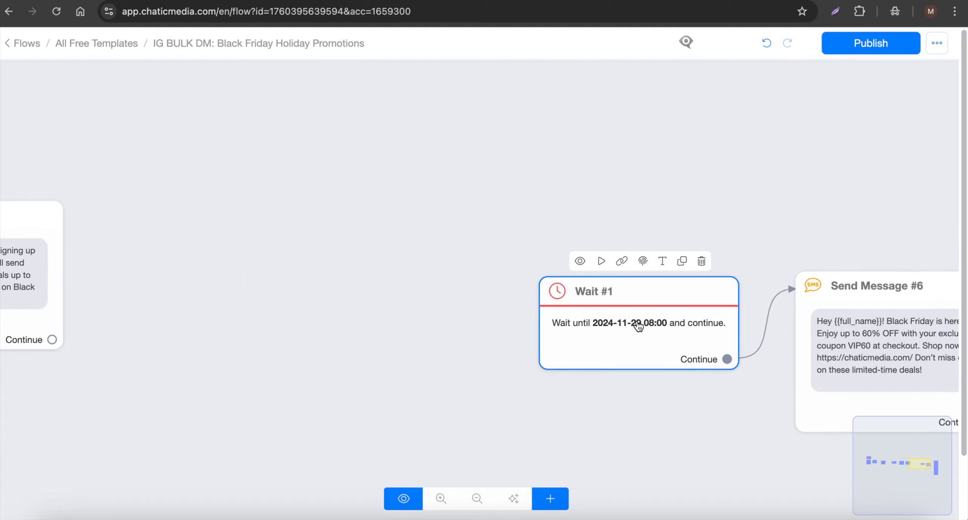
scroll(622, 334, down, 4)
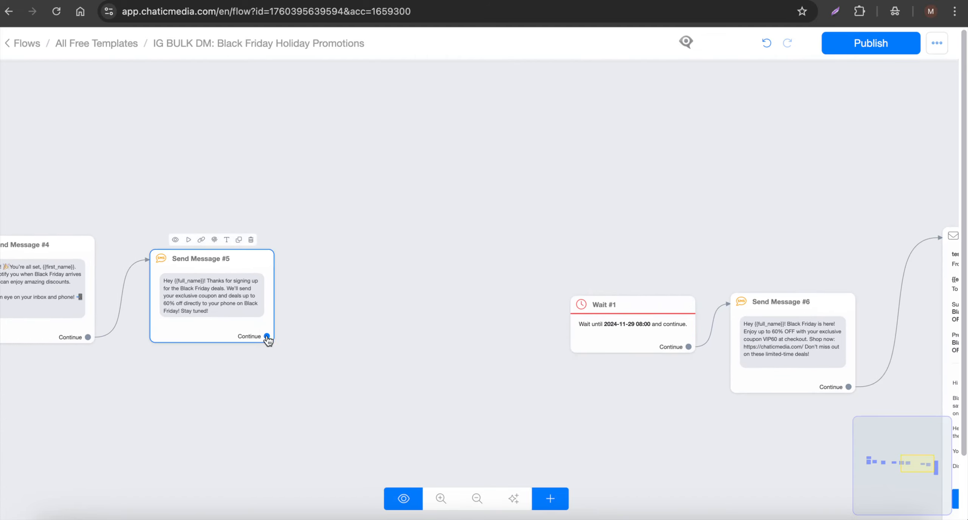
drag(267, 336, 637, 327)
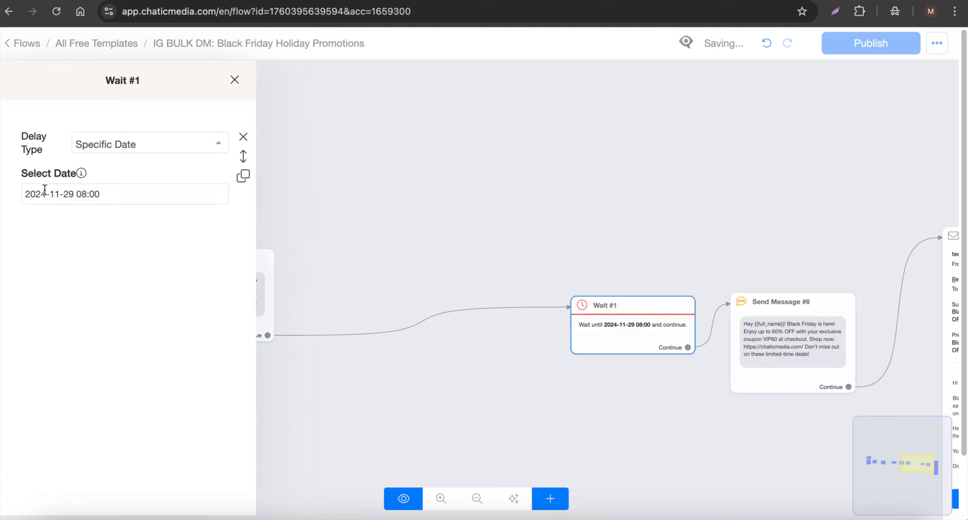
- Delete the Send Email node with the subject "Black Friday Starts Now!" at the end of the flow
drag(777, 214, 440, 206)
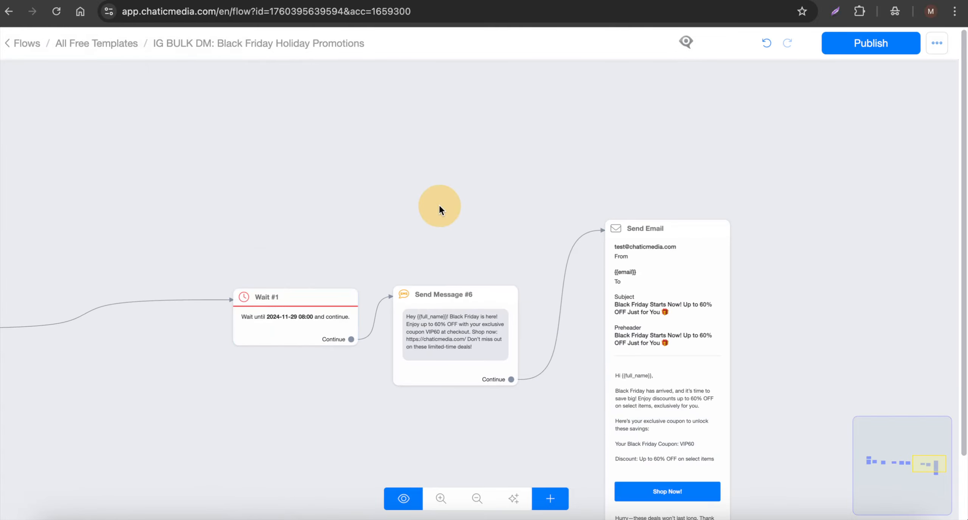
click(706, 210)
scroll(810, 255, down, 5)
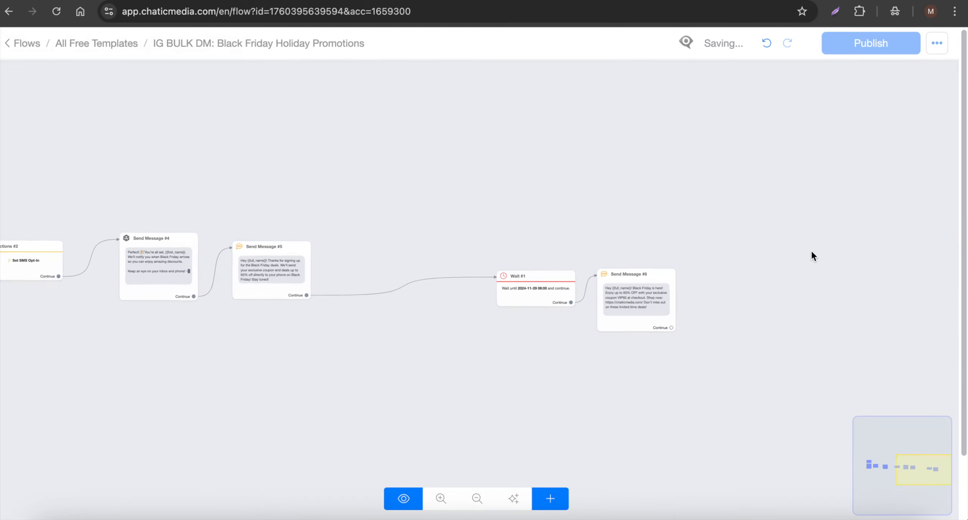
- Move the Wait #1 and Send Message #6 nodes closer to Send Message #5, and publish the flow
drag(541, 282, 435, 278)
drag(627, 293, 552, 290)
drag(271, 161, 724, 155)
scroll(158, 227, up, 5)
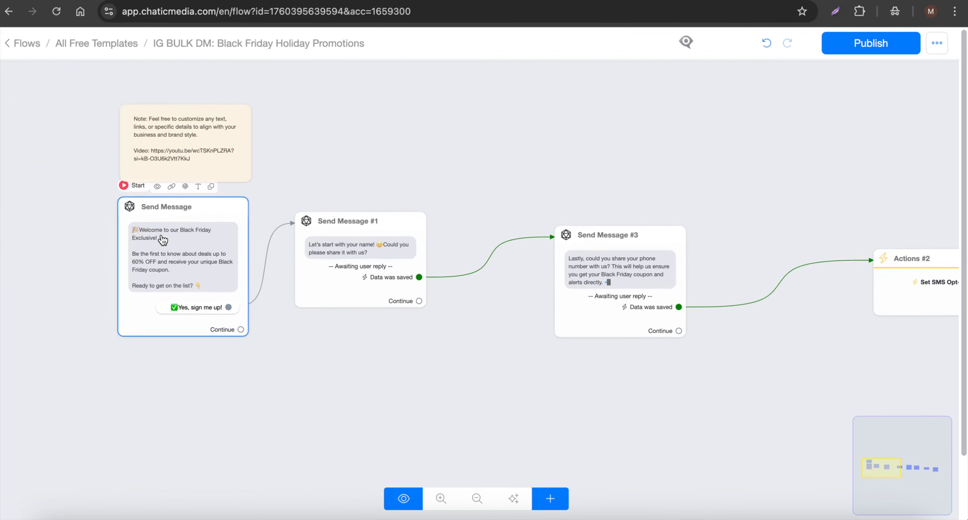
click(877, 43)
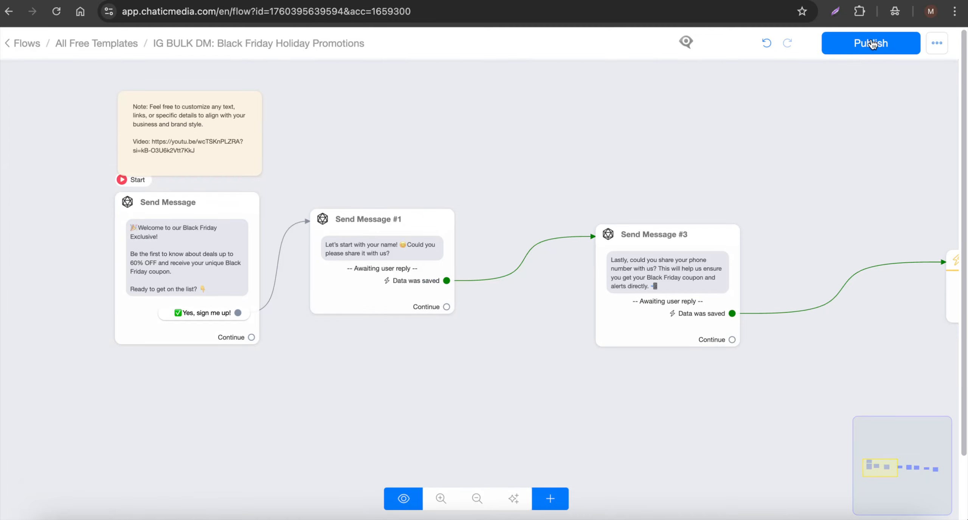
- Look over the shortened flow, leave the editor and start a new broadcast on the Instagram channel
scroll(130, 248, up, 5)
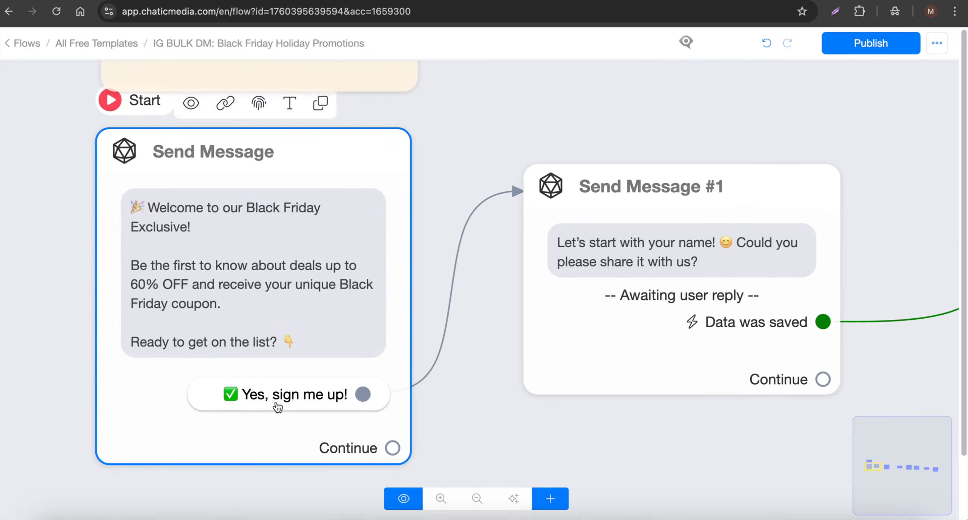
scroll(404, 255, down, 5)
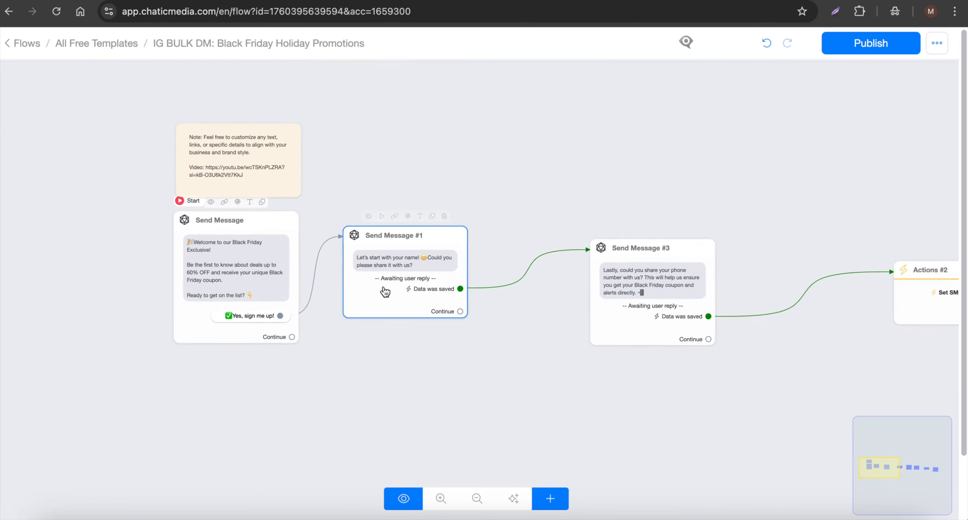
drag(827, 199, 393, 188)
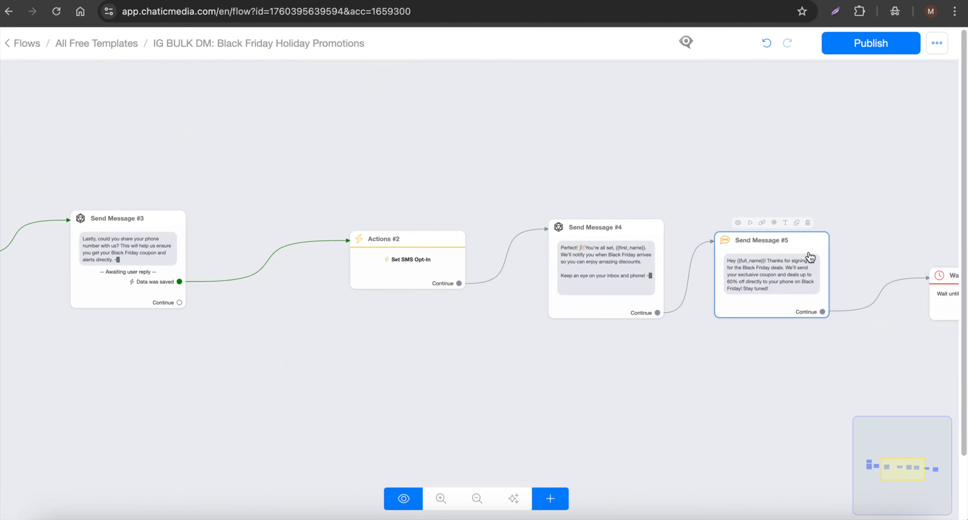
click(7, 46)
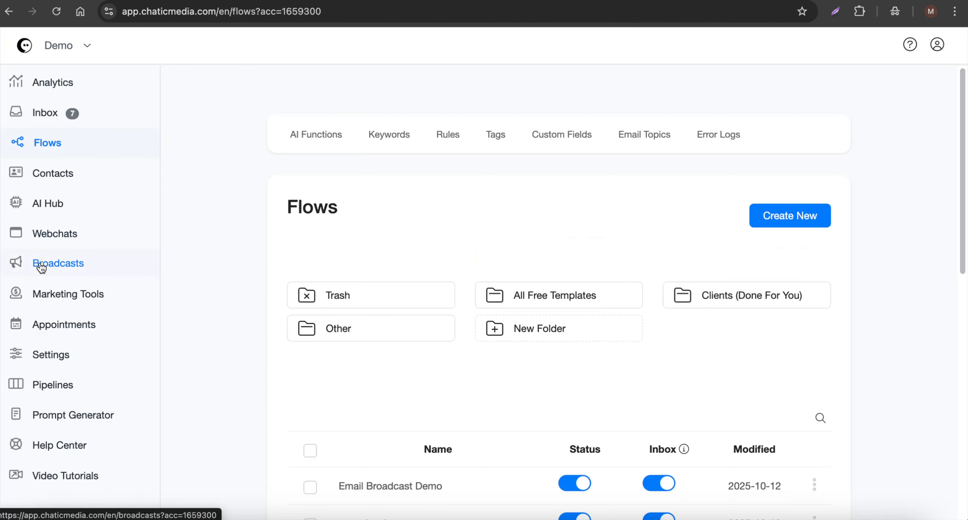
click(41, 267)
click(881, 158)
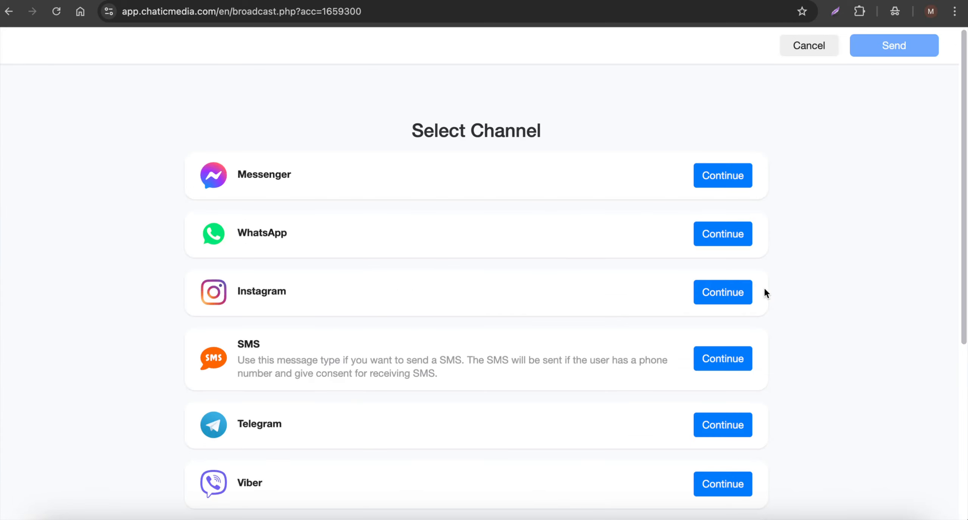
click(726, 293)
- Choose IG BULK DM: Black Friday Holiday Promotions as the flow to send, with the sending time set to Now
click(323, 248)
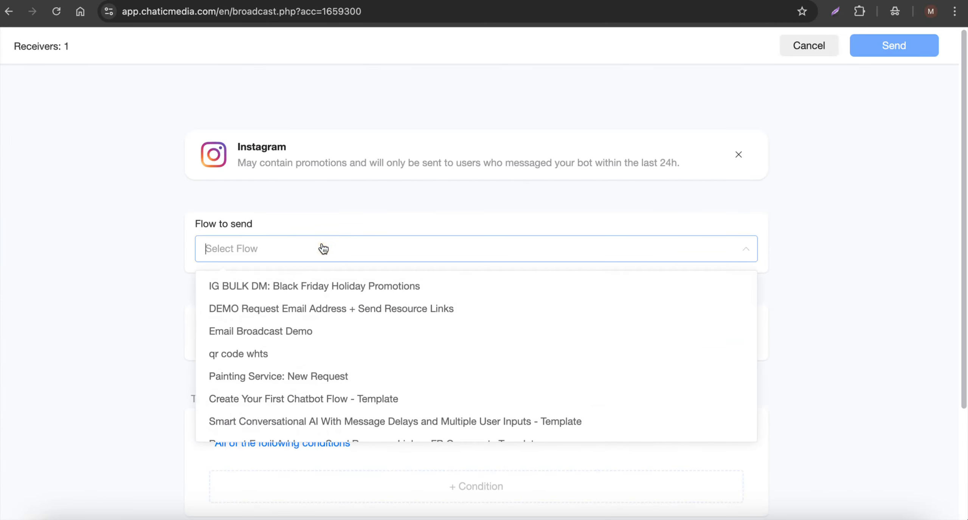
click(255, 287)
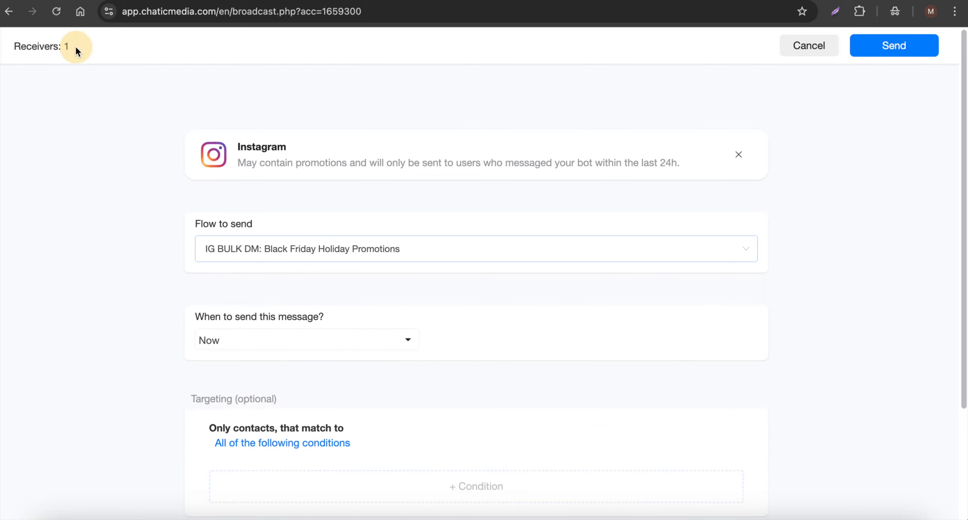
drag(74, 45, 43, 46)
scroll(190, 242, down, 3)
click(258, 263)
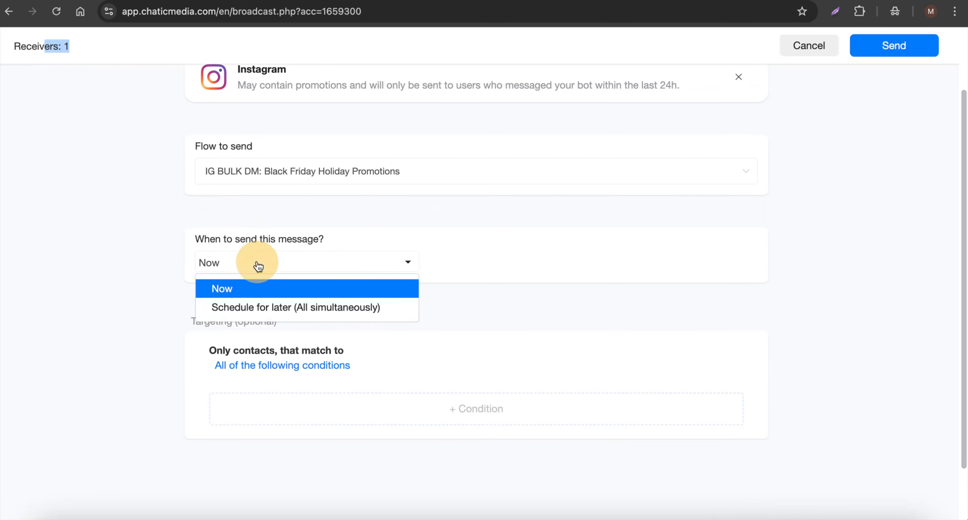
click(258, 298)
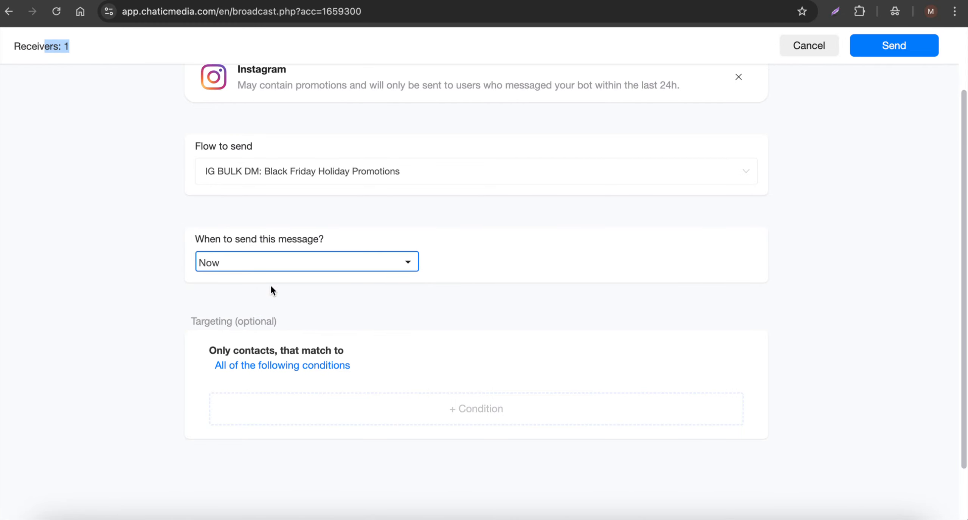
- Send the Instagram broadcast and confirm the sending
scroll(765, 174, up, 3)
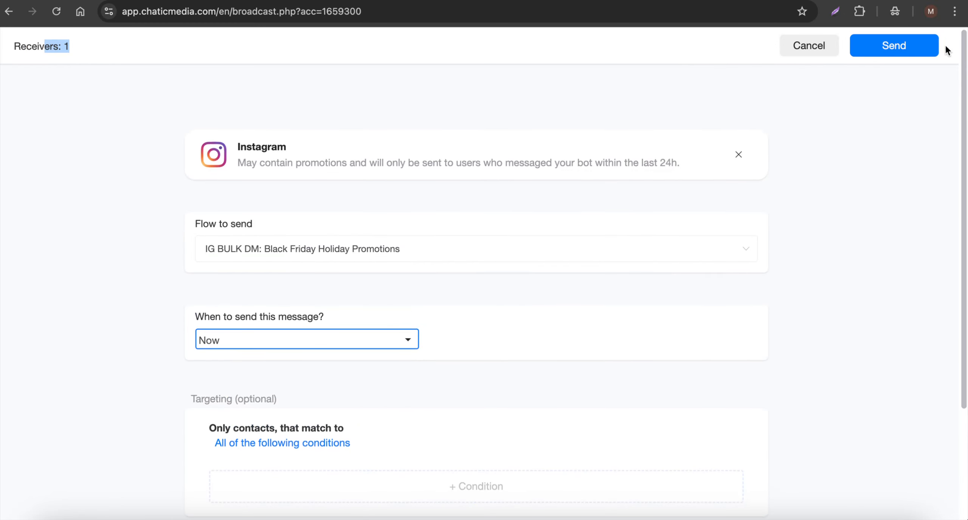
click(919, 44)
click(596, 129)
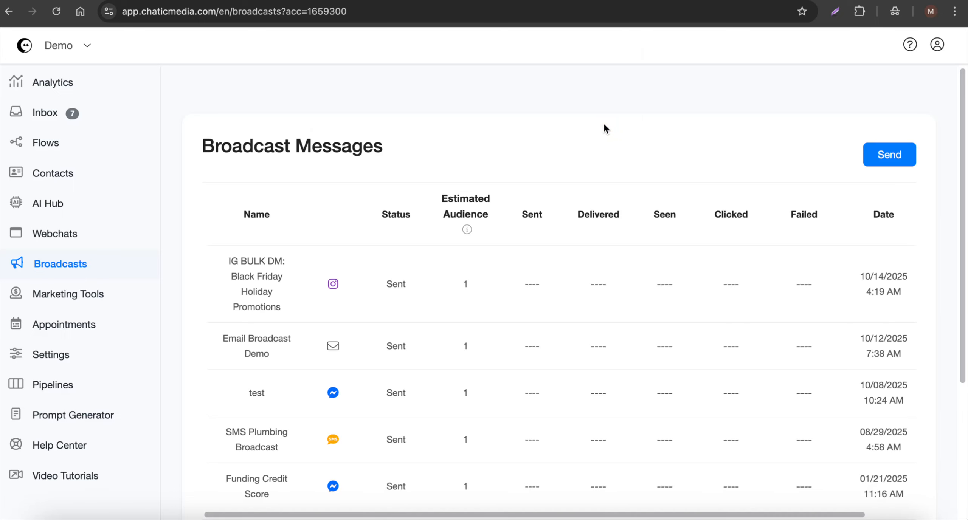
- Check the broadcast's status and estimated audience, and open the inbox to read the recipient's Instagram conversation
drag(375, 286, 495, 286)
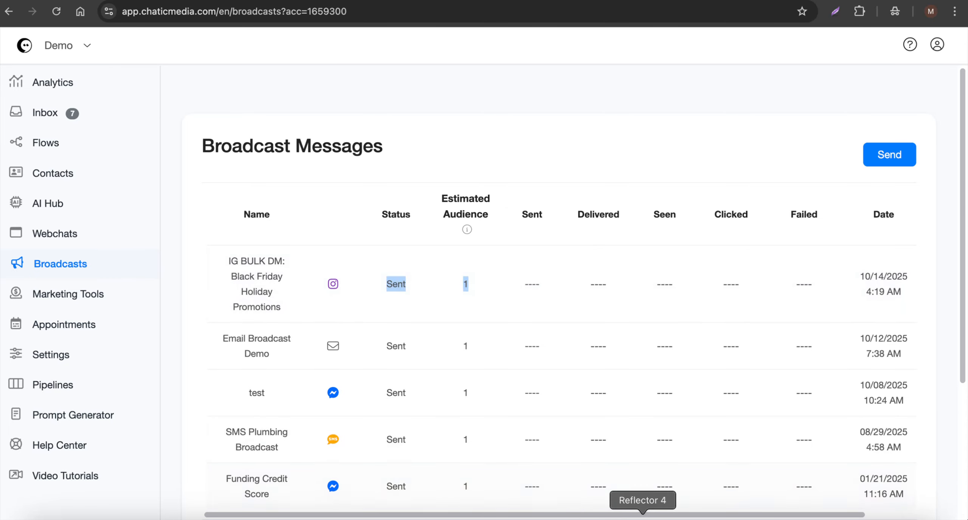
click(639, 517)
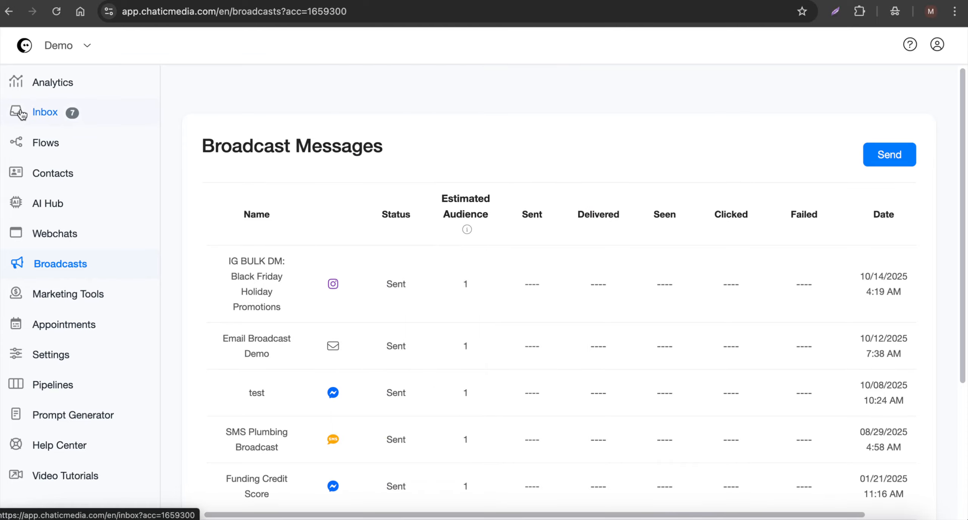
click(22, 113)
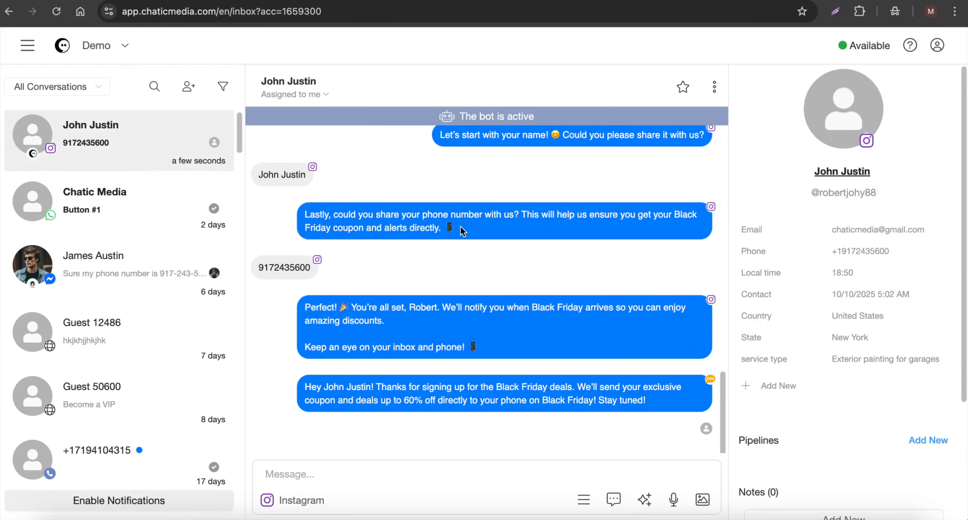